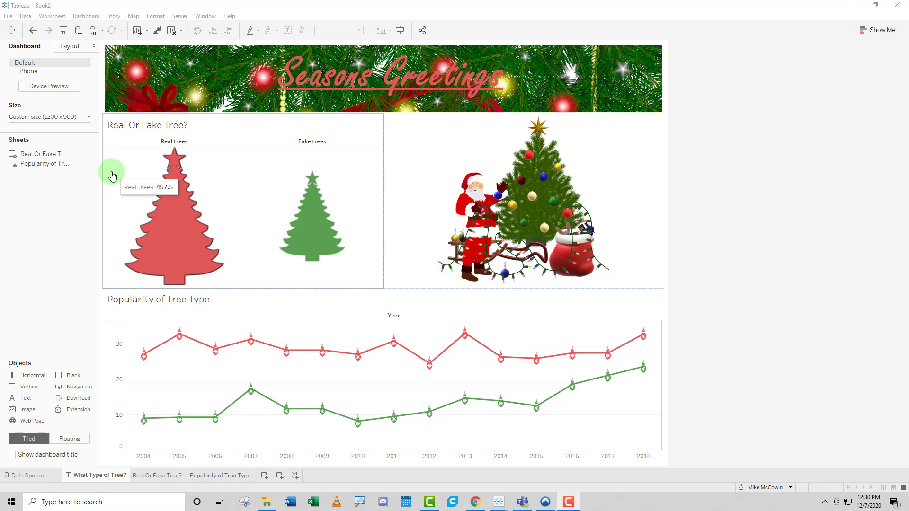
Examine individual values in the Real Or Fake Tree? and Popularity of Tree Type charts on the dashboard
mouse_move(177, 202)
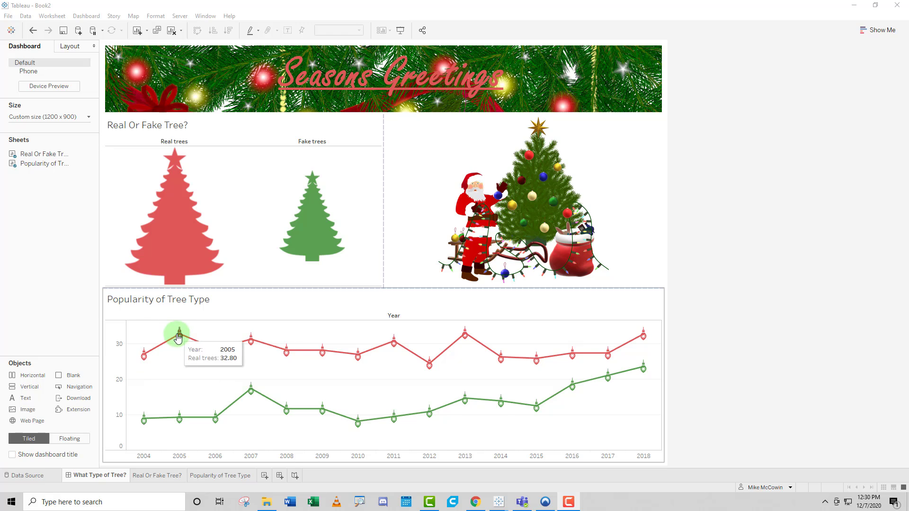
mouse_move(253, 350)
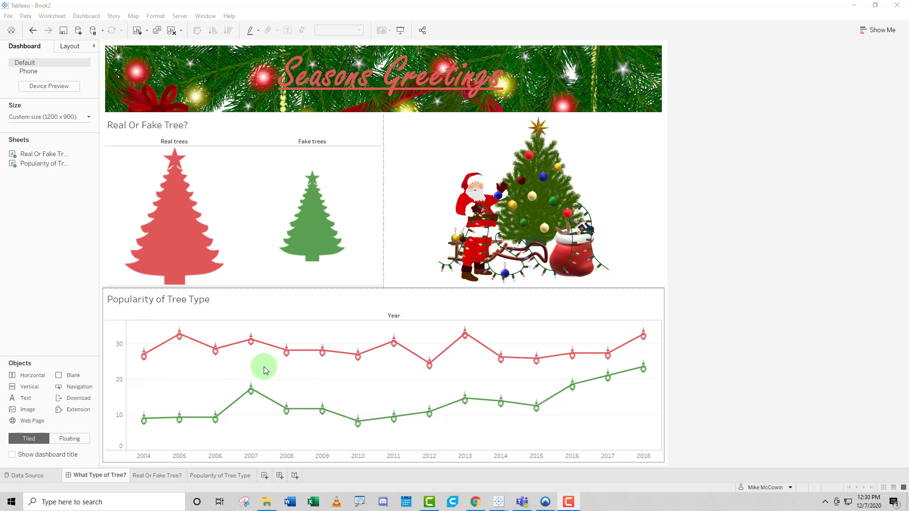
mouse_move(268, 191)
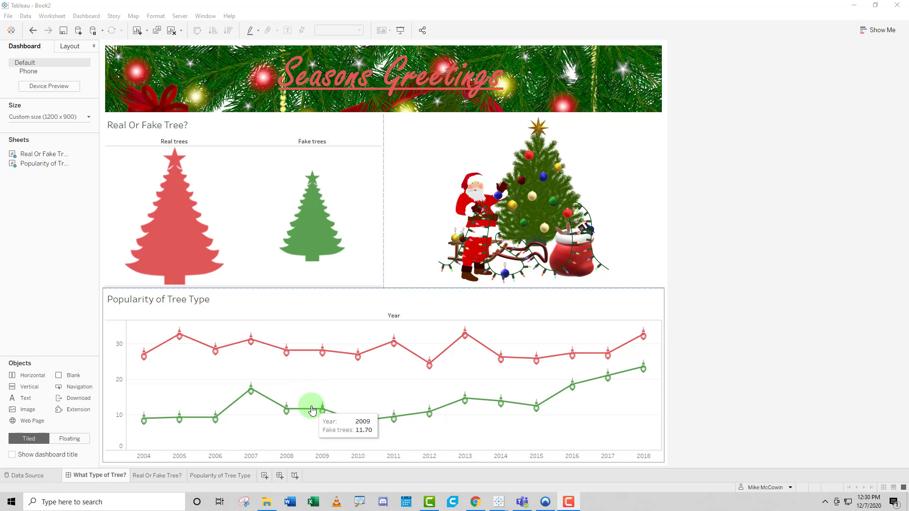
Create a new worksheet and review the Christmas Trees Sold source data, including its year, fake, real and total tree columns
key("ctrl+m")
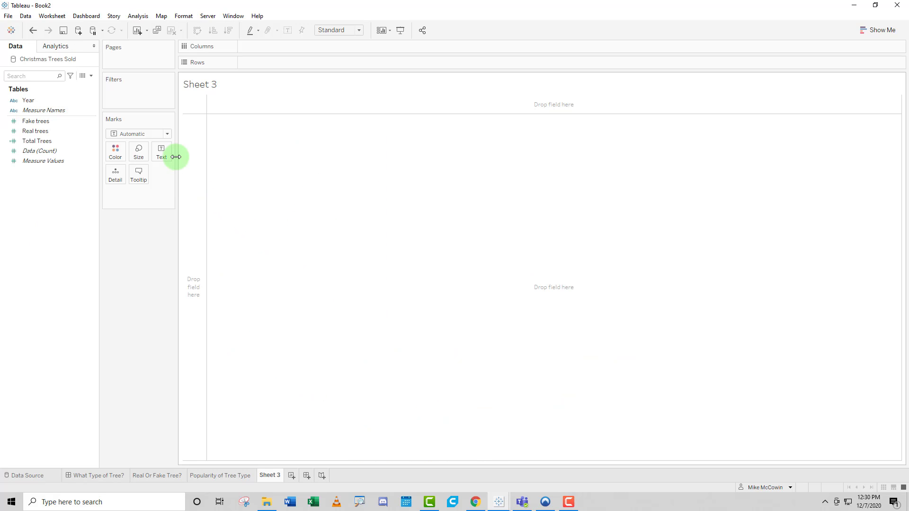
left_click(81, 77)
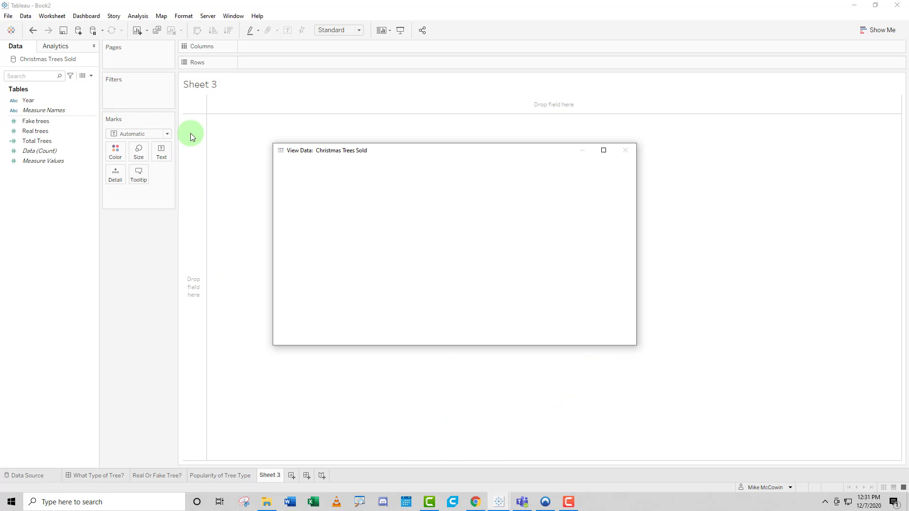
left_click_drag(298, 148, 268, 98)
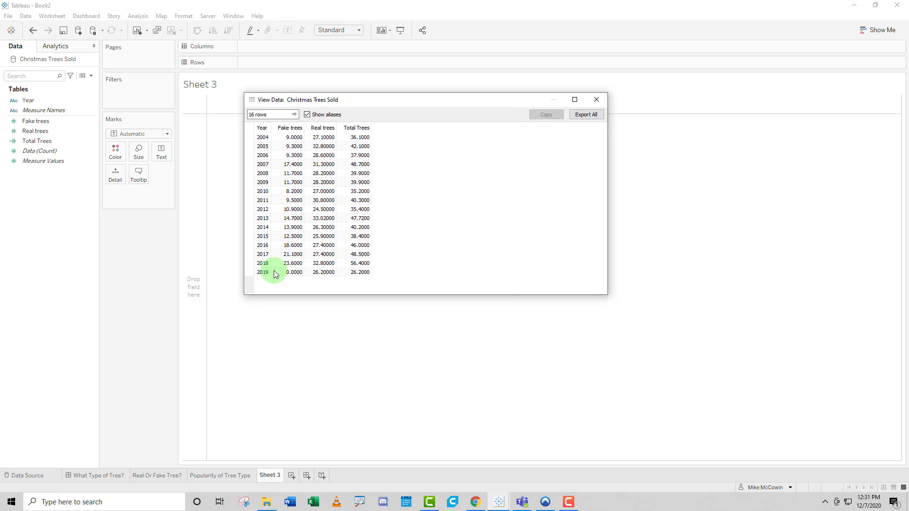
left_click(266, 138)
left_click(292, 138)
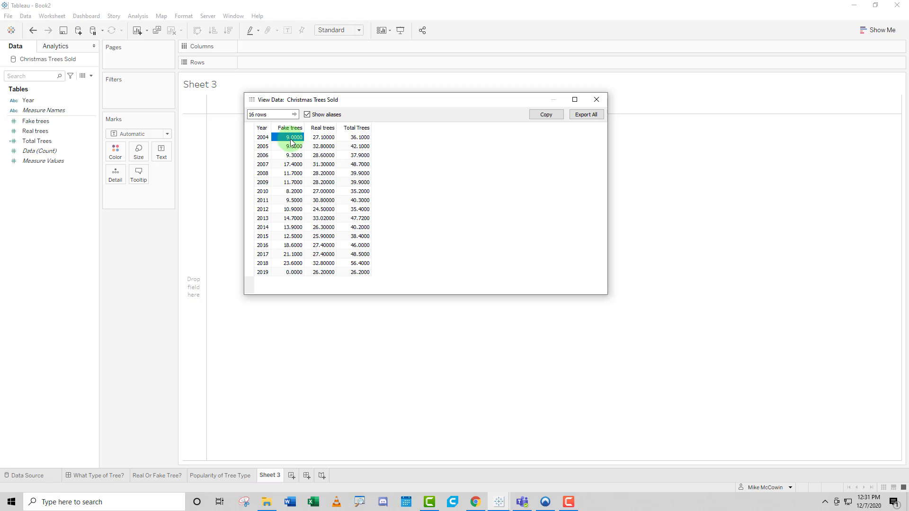
left_click(316, 139)
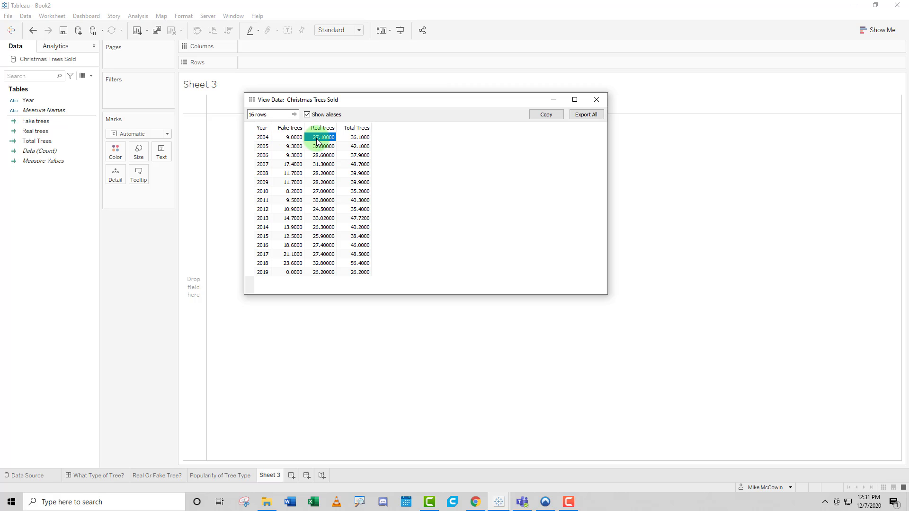
left_click(355, 138)
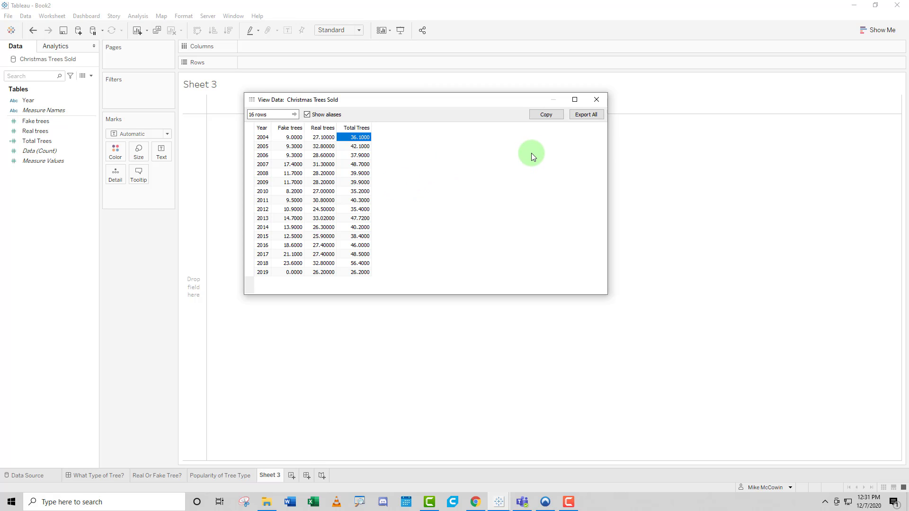
left_click(597, 97)
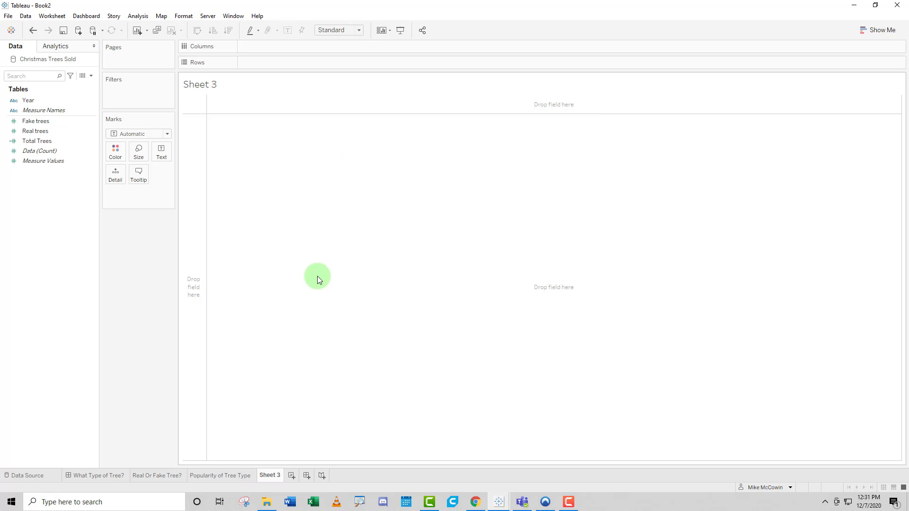
Place Year on Columns and set the mark type to Line
left_click_drag(29, 100, 294, 50)
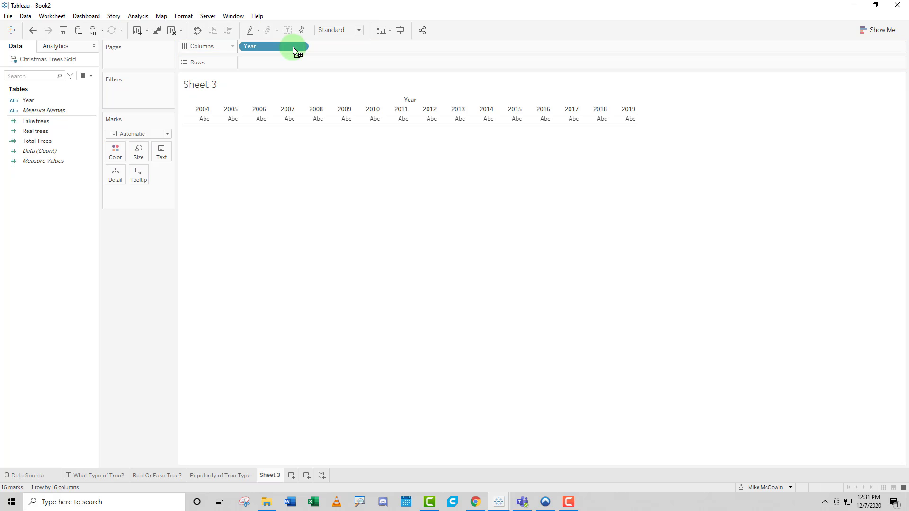
left_click(161, 135)
left_click(135, 164)
Place Measure Values on Rows and remove the data count and Total Trees, keeping only Fake trees and Real trees
left_click(61, 142)
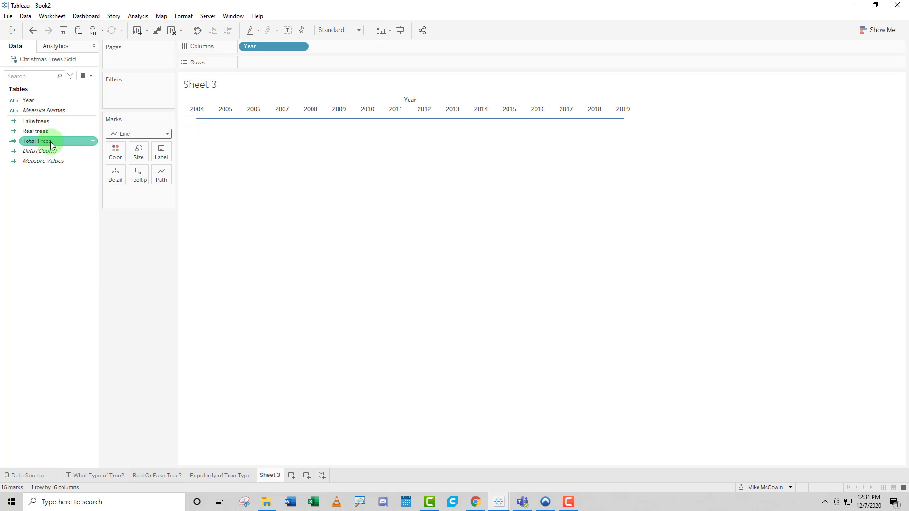
left_click(59, 121)
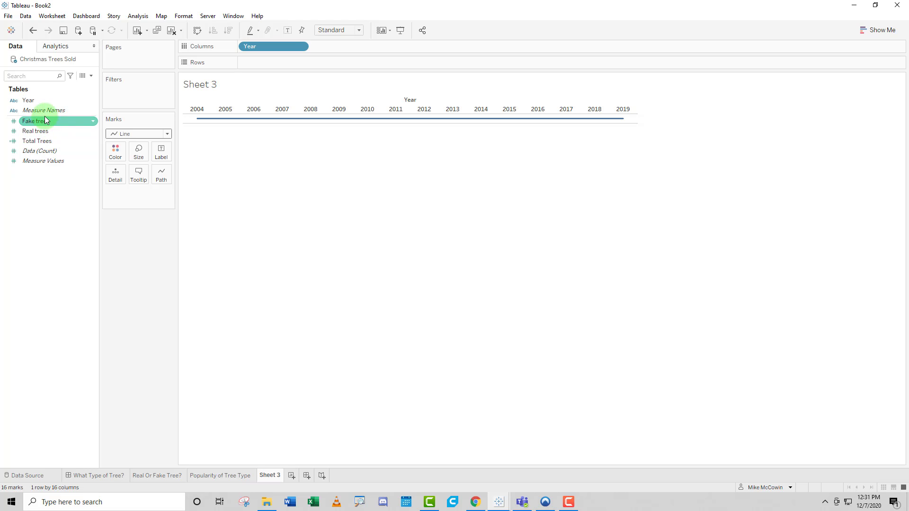
left_click_drag(43, 160, 299, 58)
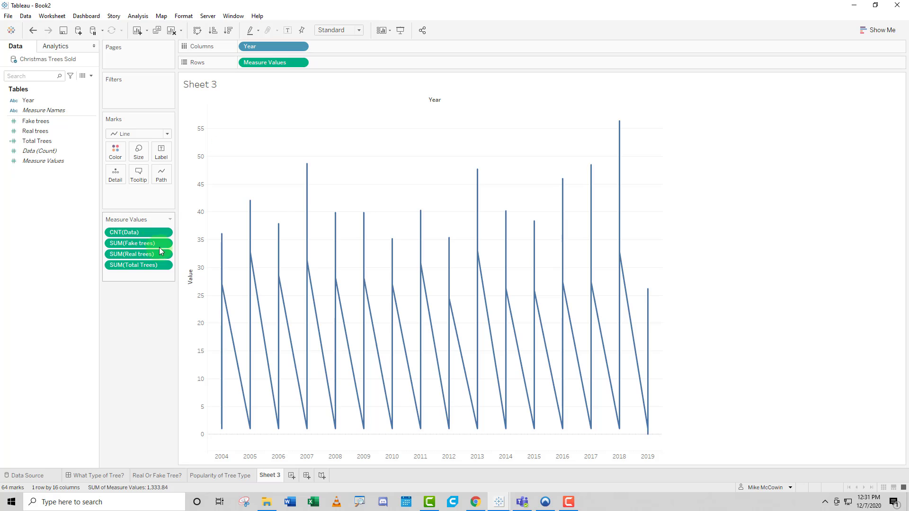
left_click_drag(121, 232, 136, 324)
left_click_drag(142, 256, 139, 332)
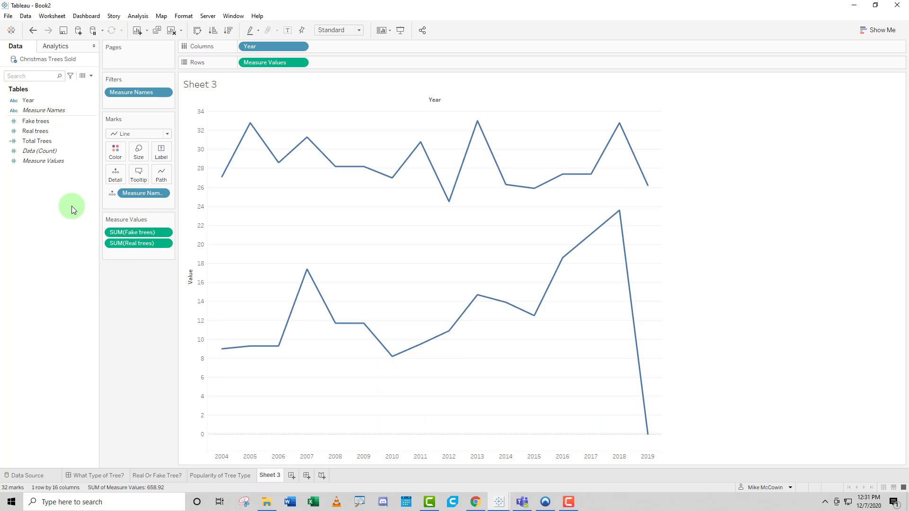
Duplicate Measure Values on Rows, combine the two copies as a dual axis and synchronize the axes
mouse_move(223, 177)
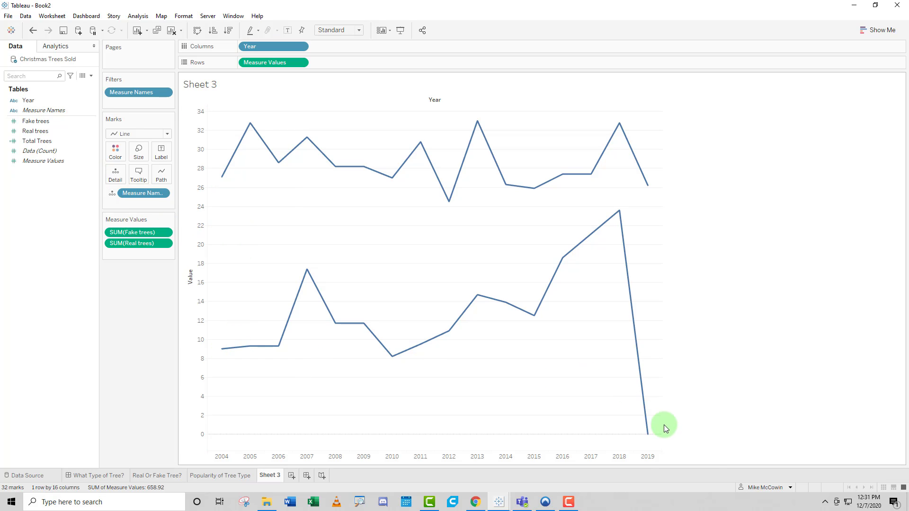
mouse_move(649, 434)
left_click_drag(264, 62, 342, 64)
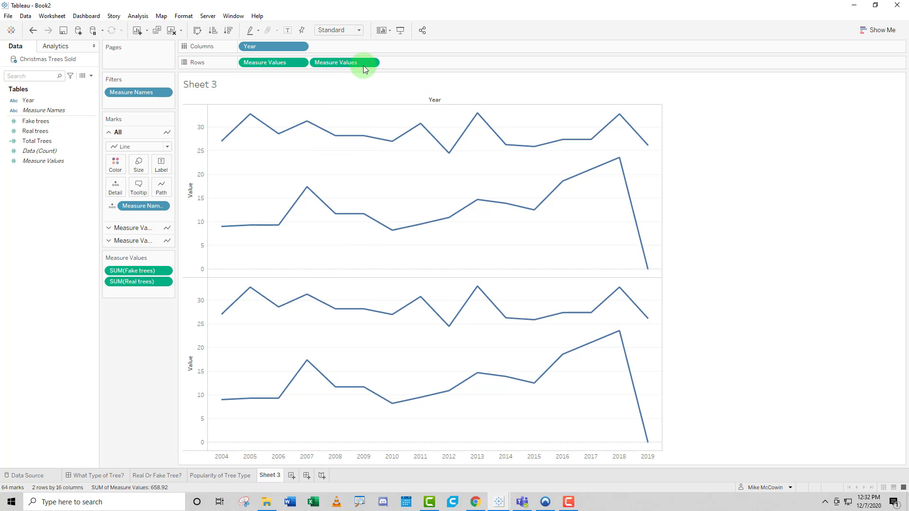
right_click(348, 66)
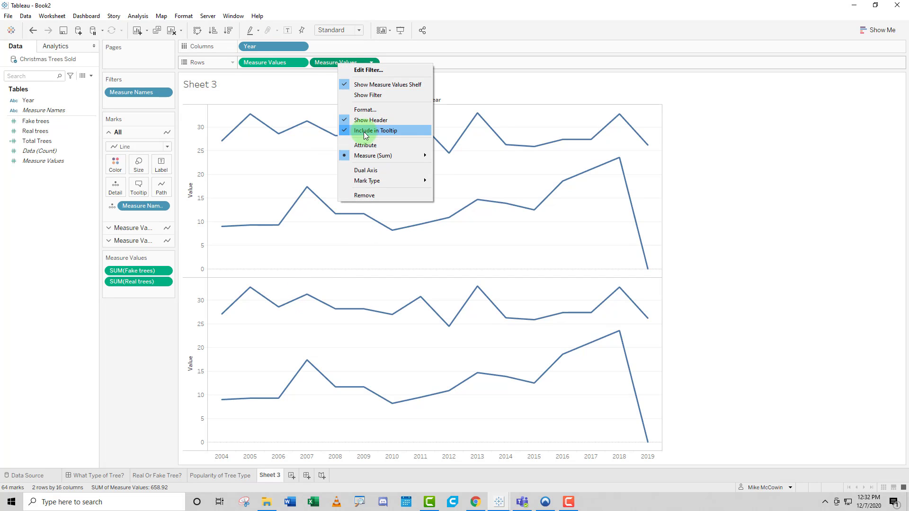
left_click(366, 169)
right_click(675, 144)
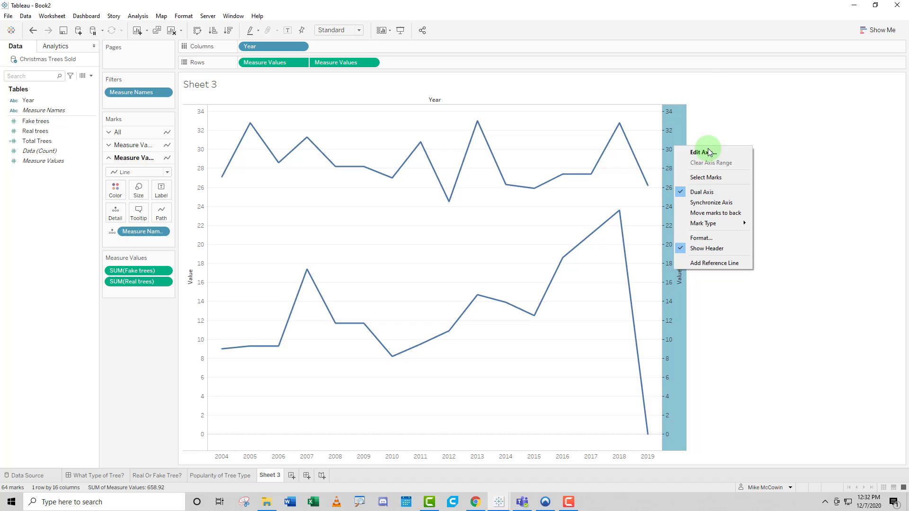
left_click(707, 203)
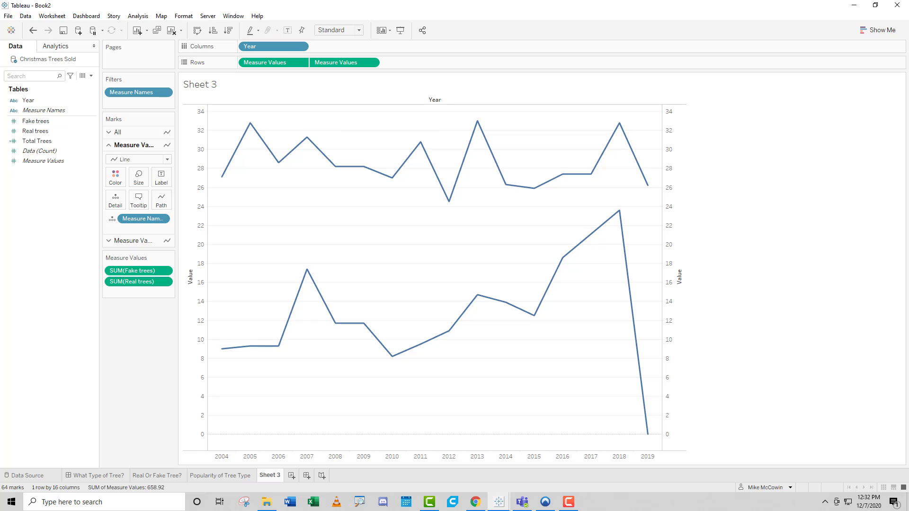
Switch to File Explorer and locate the Holiday folder inside the Shapes folder of My Tableau Repository
left_click(475, 502)
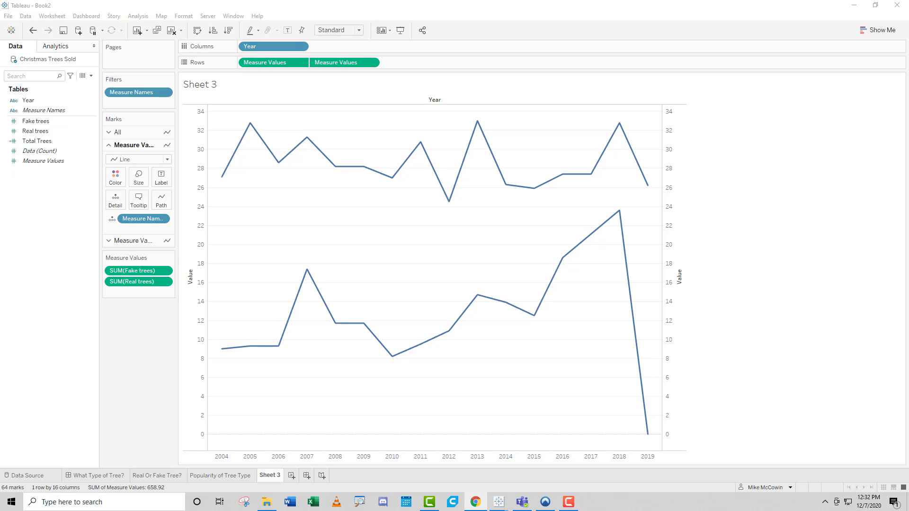
left_click(203, 406)
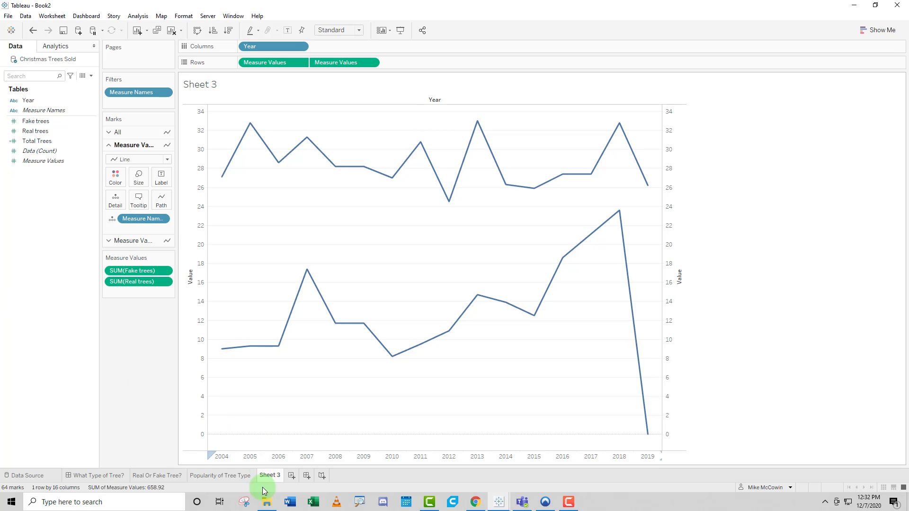
mouse_move(267, 502)
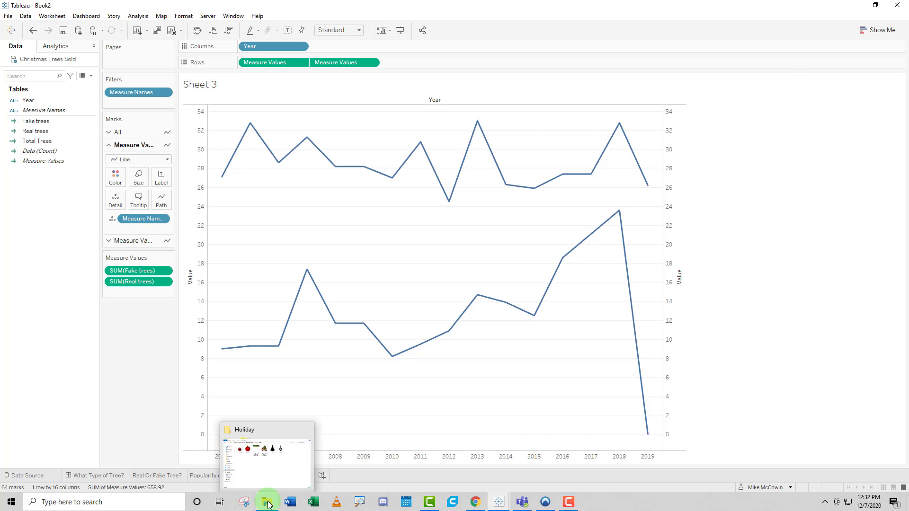
left_click(268, 504)
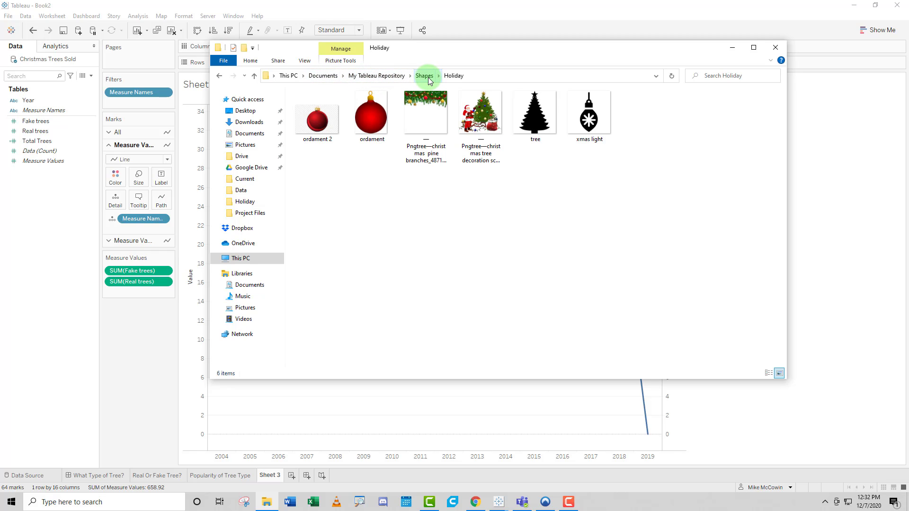
left_click(377, 75)
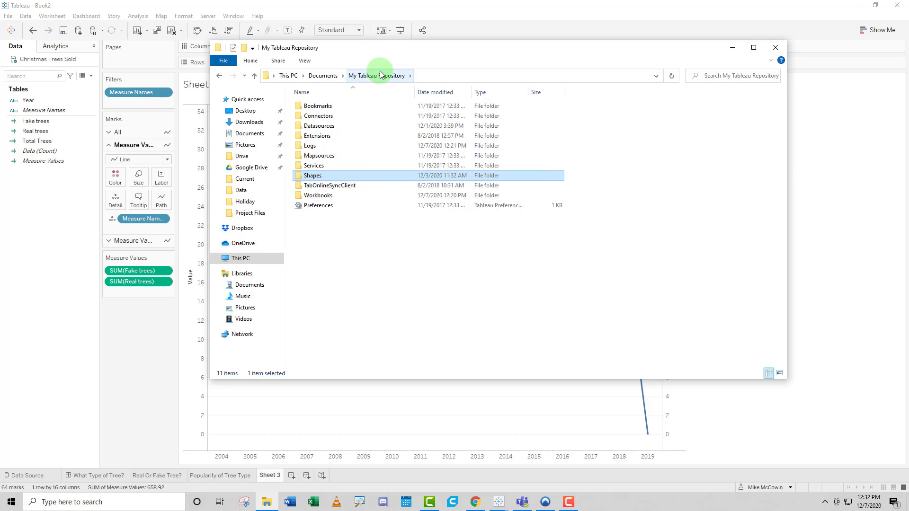
double_click(310, 175)
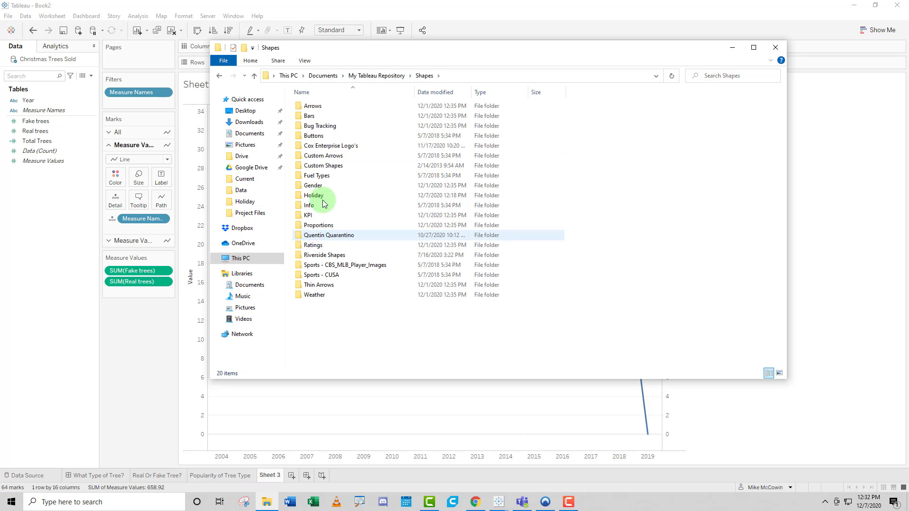
left_click(318, 198)
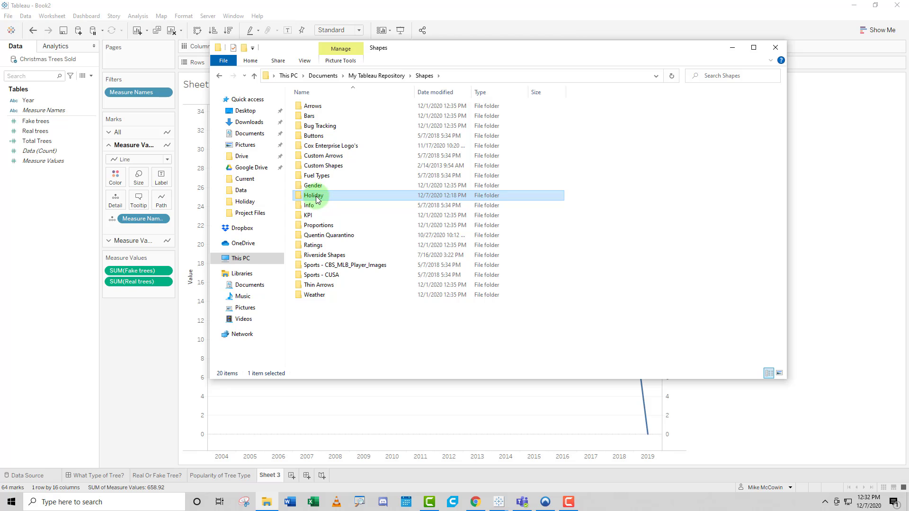
Switch to Chrome and browse the Google image results for "christmas ornament icon"
key("alt+Tab")
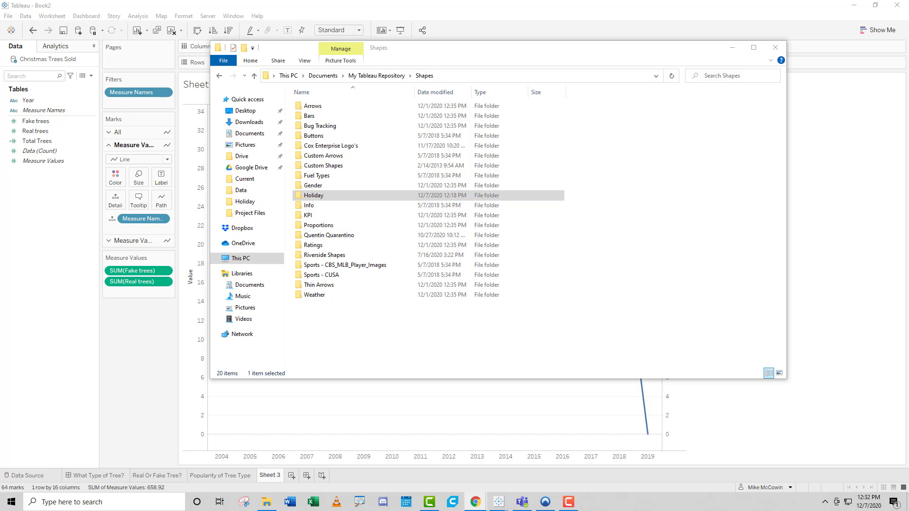
left_click_drag(0, 18, 297, 48)
scroll(543, 344, "down", 3)
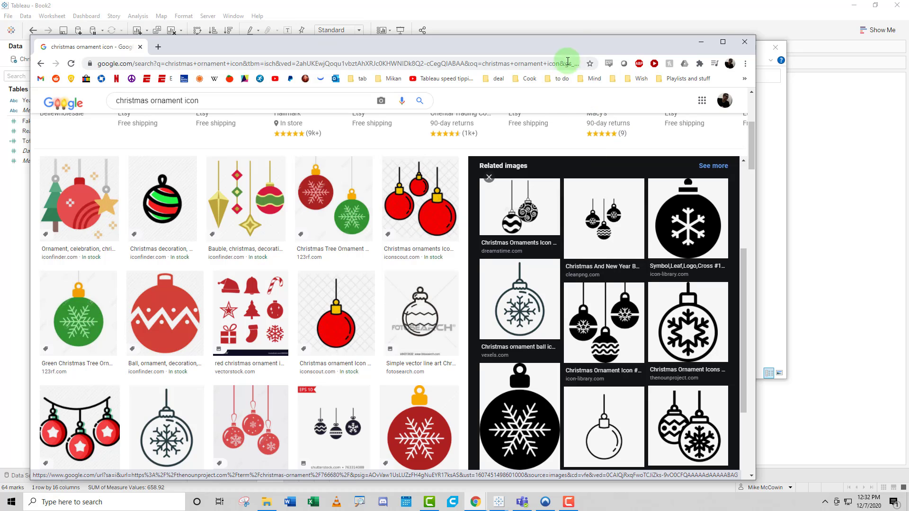
left_click_drag(570, 44, 0, 52)
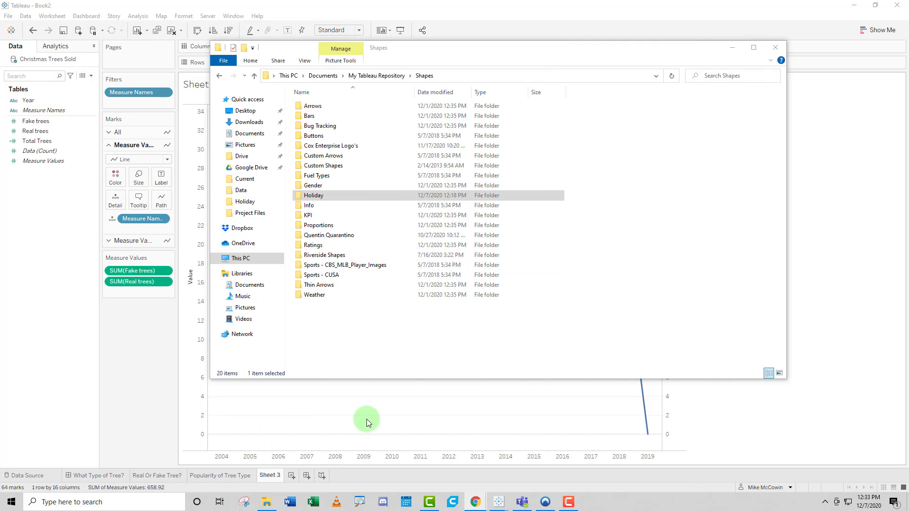
Review the custom shape images in the Holiday folder in File Explorer, then close the window to return to Tableau
double_click(319, 197)
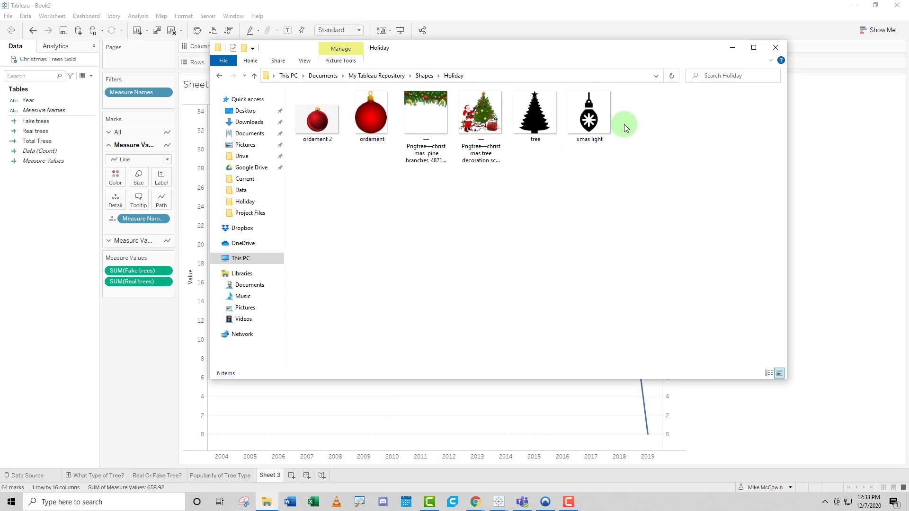
left_click(775, 47)
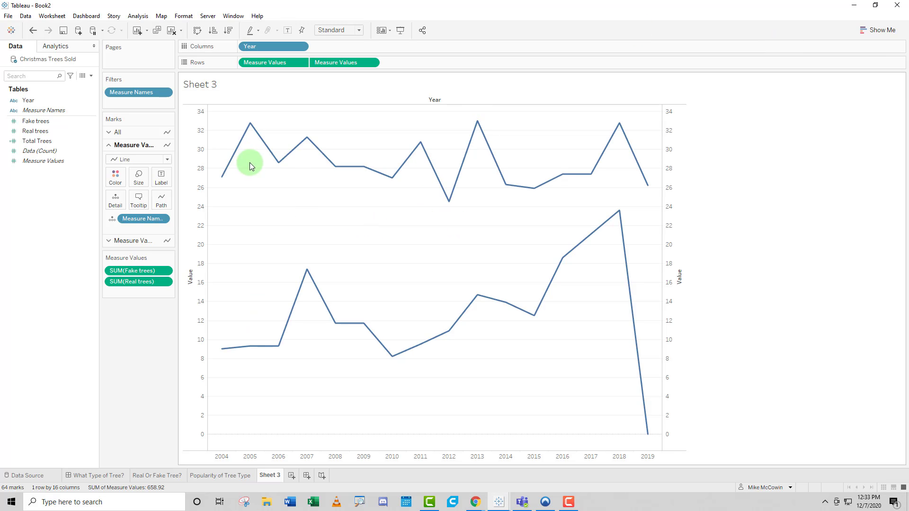
Change the mark type of the second Measure Values axis from Line to Shape
left_click(148, 240)
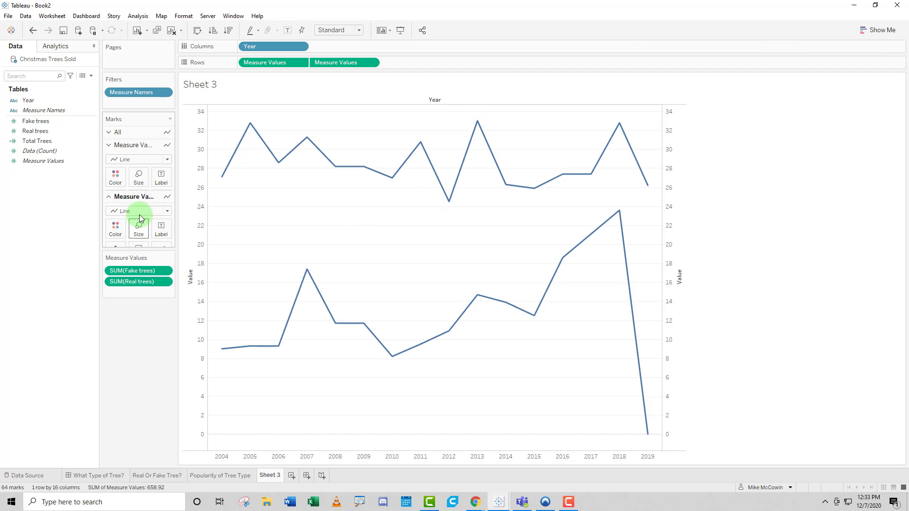
left_click(133, 172)
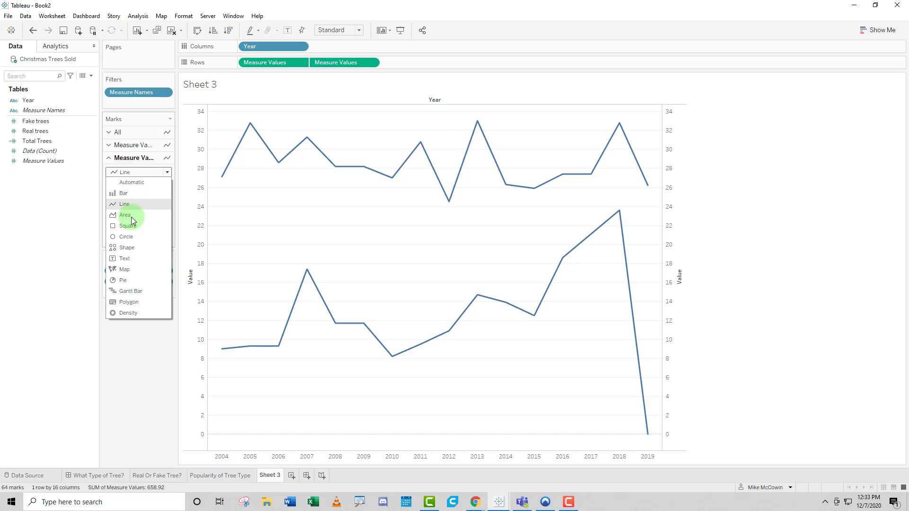
left_click(127, 248)
mouse_move(218, 189)
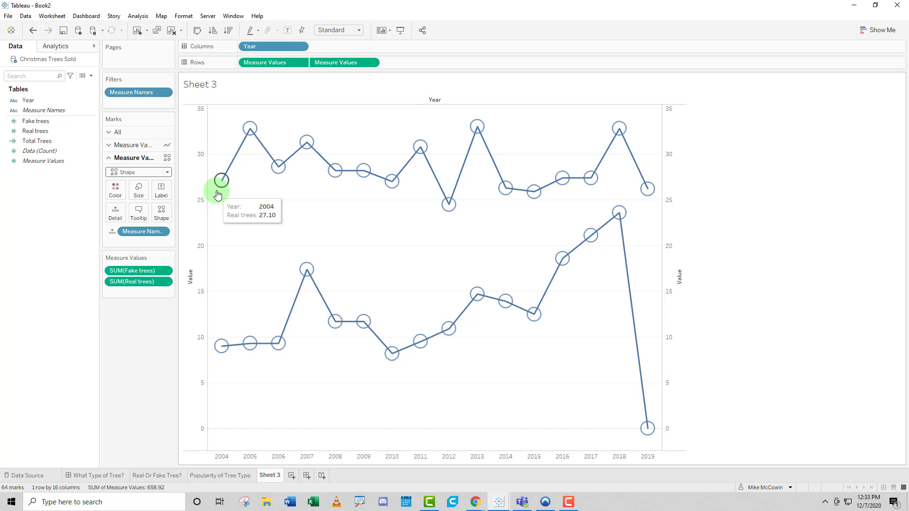
Set the shape of the second Measure Values axis's marks to the black-and-white ornament from the Holiday shape palette
left_click(163, 216)
left_click(181, 280)
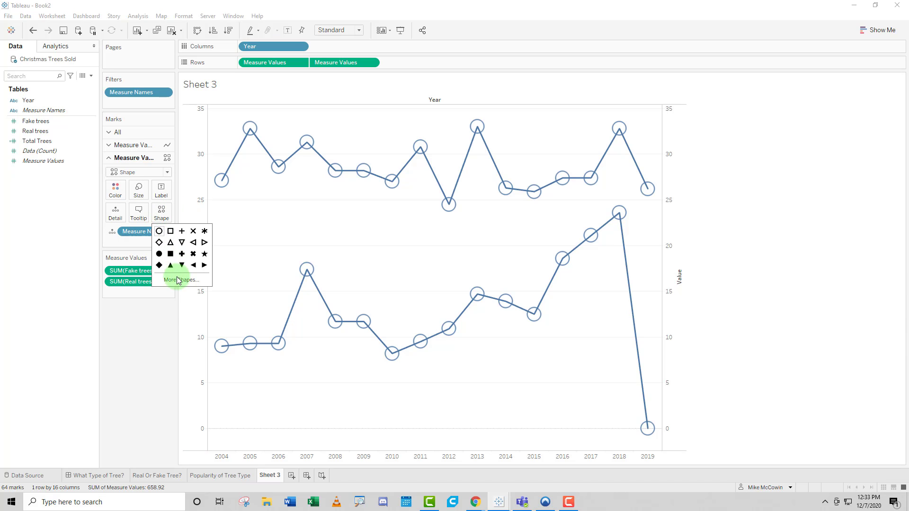
left_click(518, 188)
left_click(517, 169)
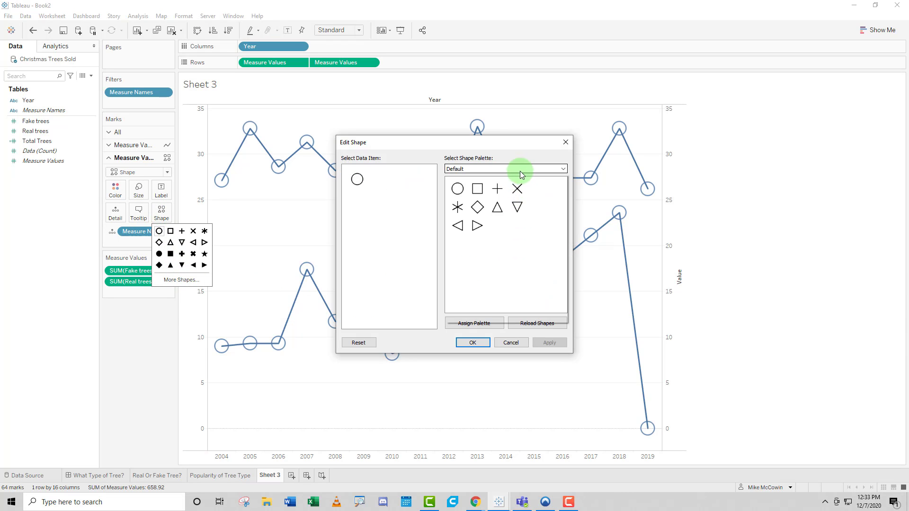
left_click(474, 170)
left_click(473, 169)
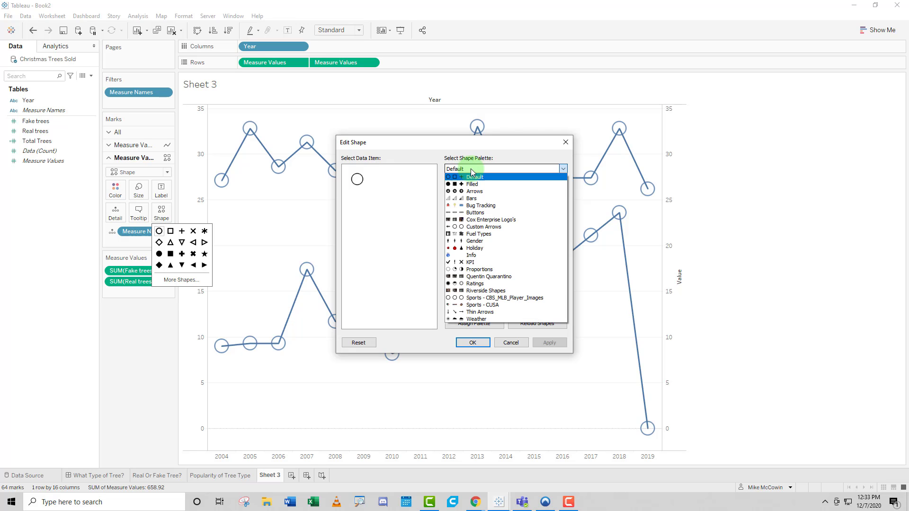
left_click(471, 248)
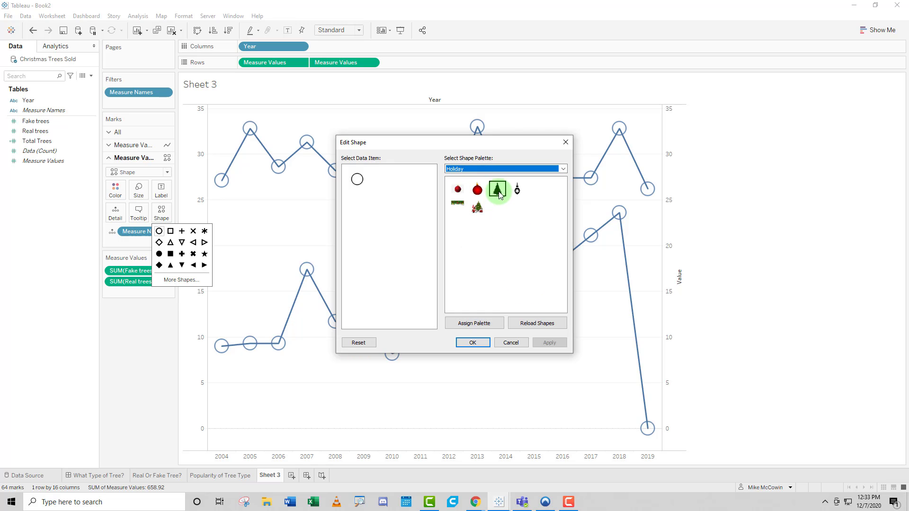
left_click(517, 189)
left_click(549, 342)
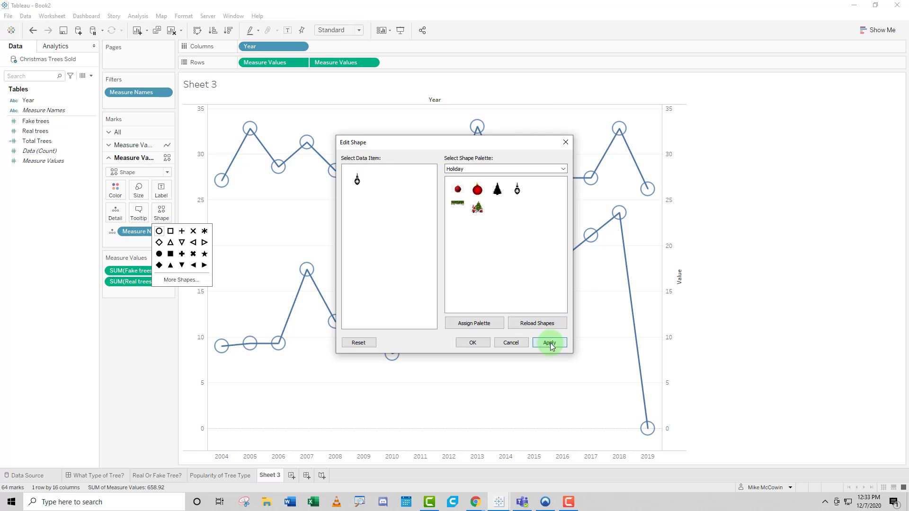
left_click(472, 342)
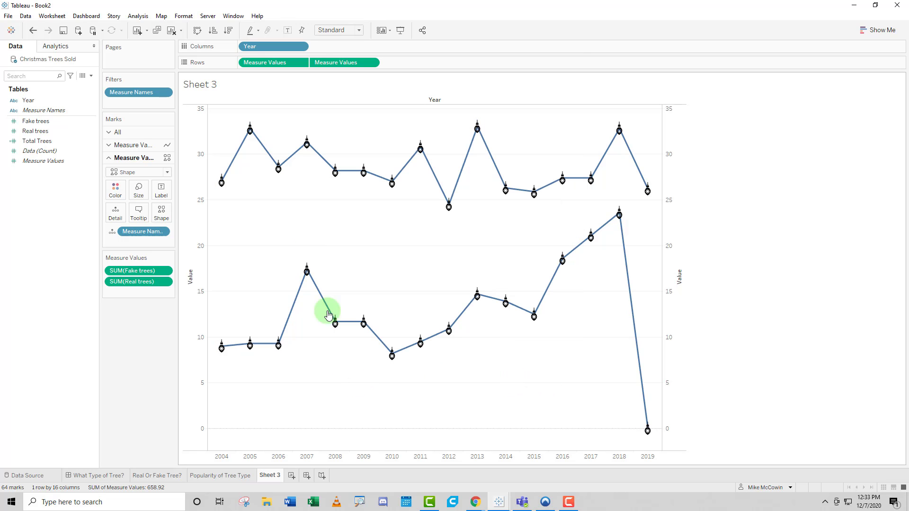
Color both the line marks and the ornament shape marks by a copy of Measure Names, keeping it on Detail
left_click(128, 145)
left_click_drag(142, 218, 118, 180)
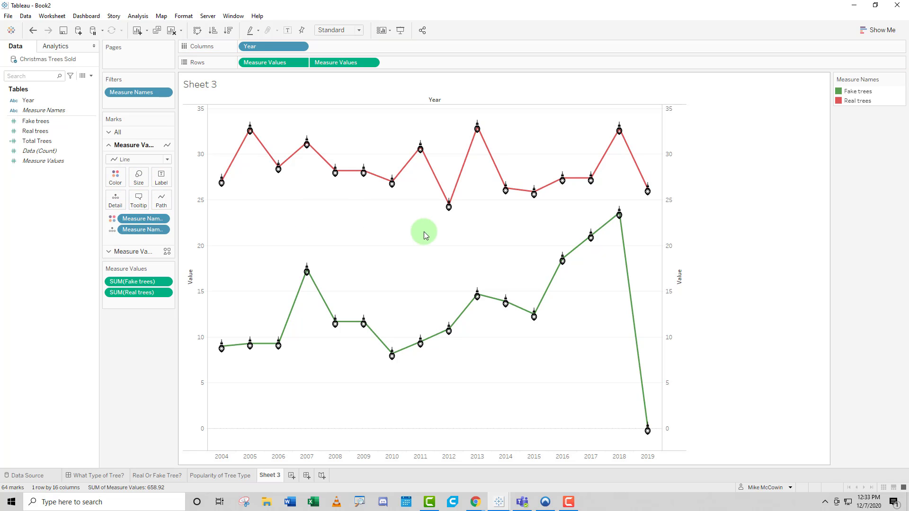
left_click(143, 252)
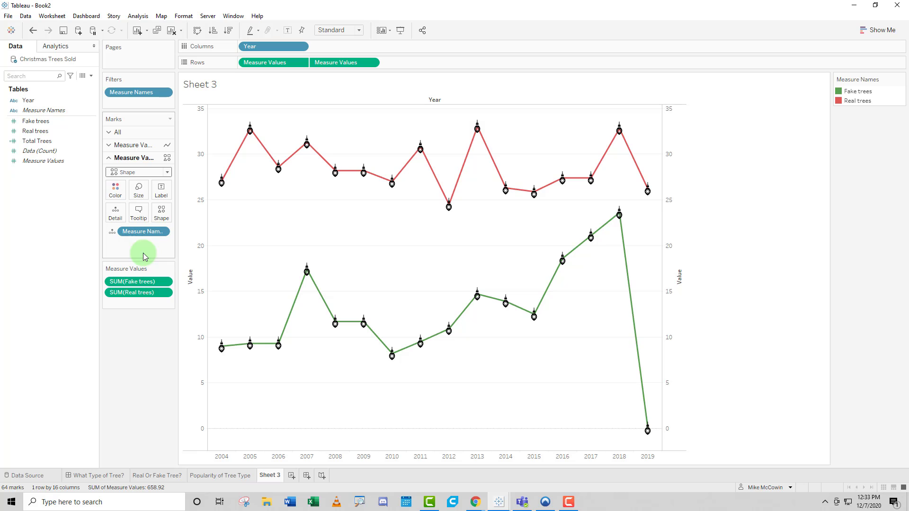
left_click_drag(142, 231, 116, 190)
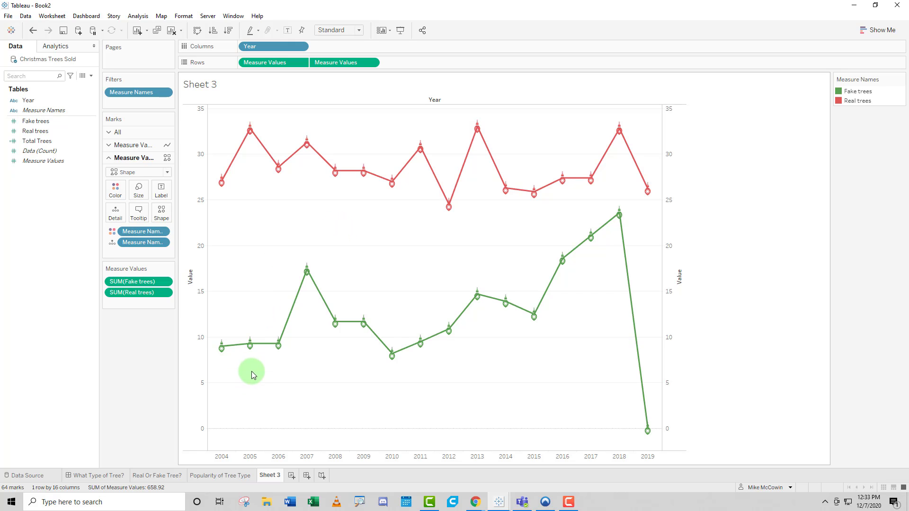
On the What Type of Tree? dashboard, select the 2018 and 2015 fake-tree points to examine how the trees above respond
left_click(121, 472)
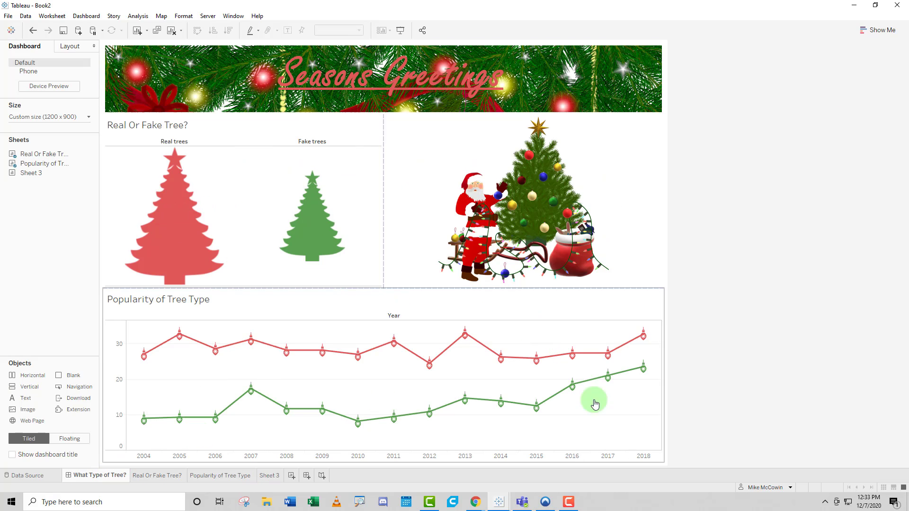
left_click(642, 369)
left_click(643, 369)
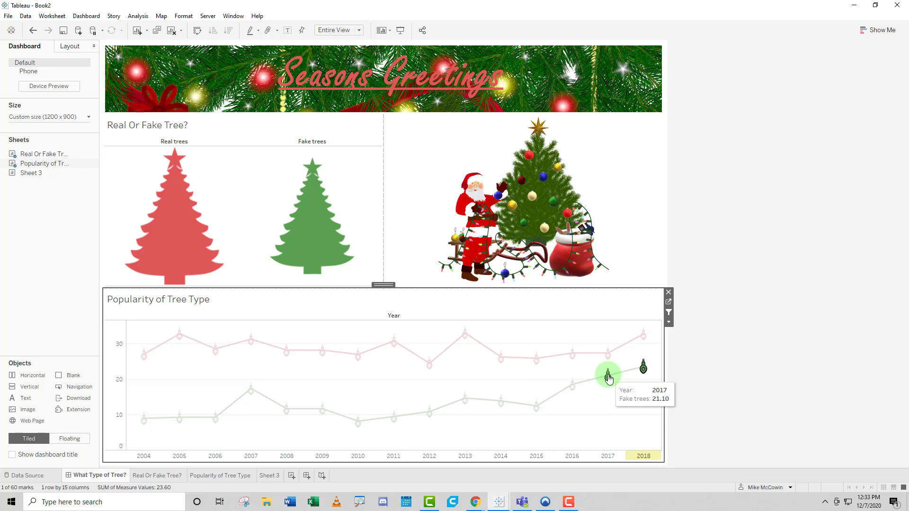
left_click(537, 405)
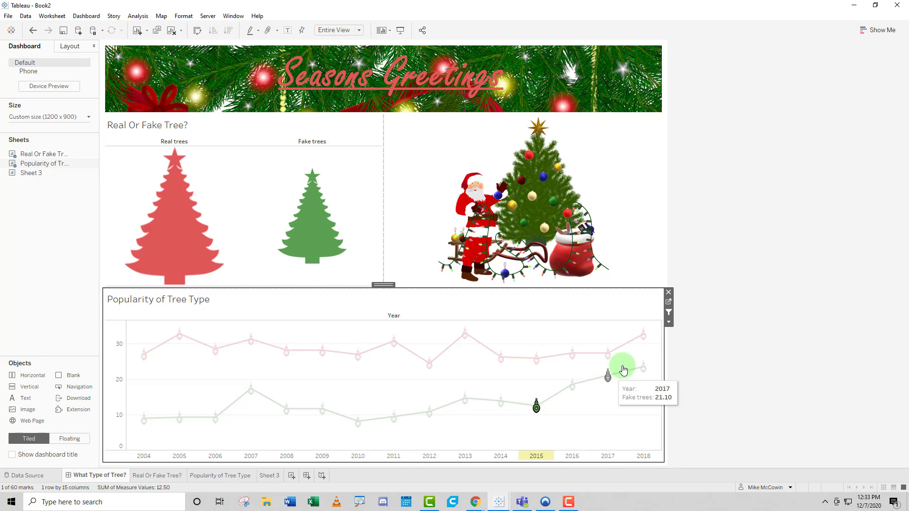
left_click(643, 368)
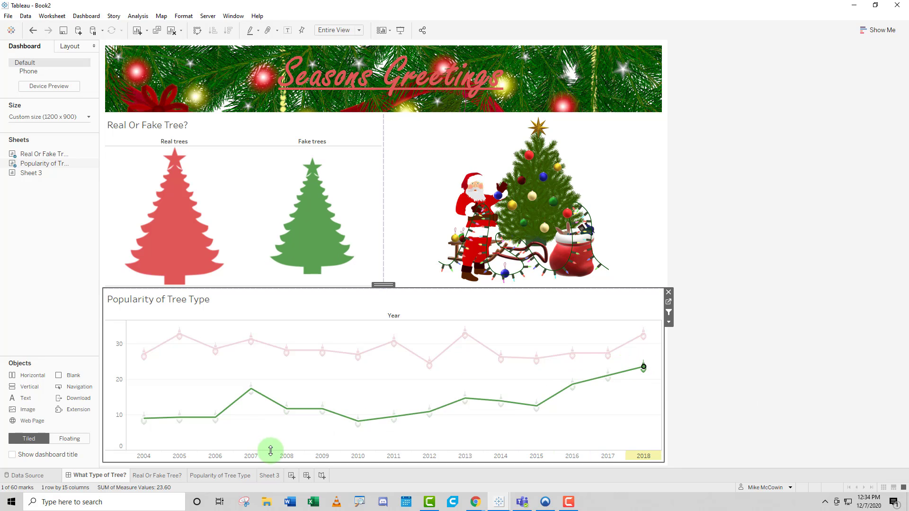
Create a new worksheet with Measure Names on Columns and Measure Values on Size
left_click(291, 476)
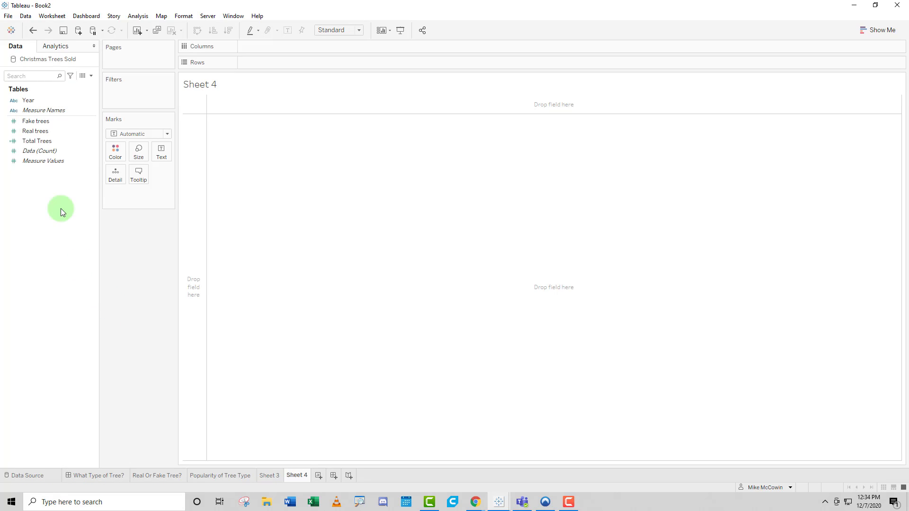
left_click_drag(51, 110, 279, 50)
left_click(66, 101)
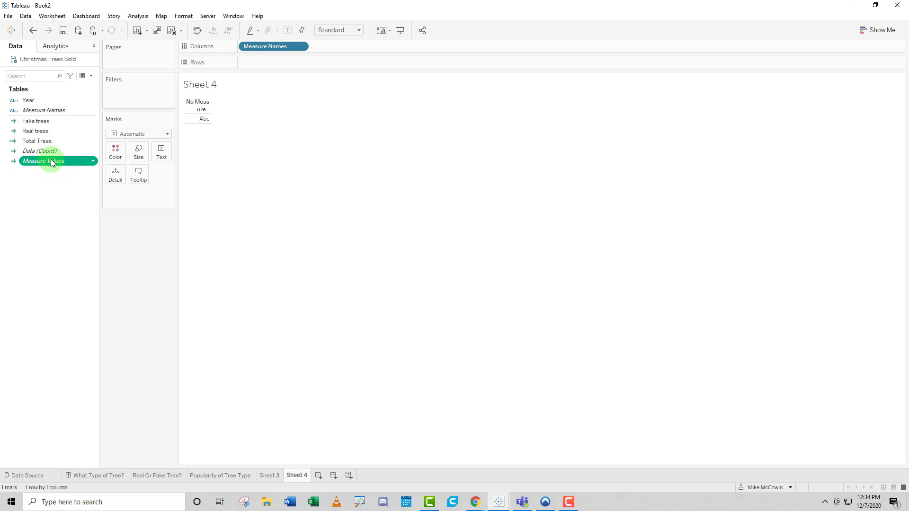
left_click_drag(52, 163, 137, 153)
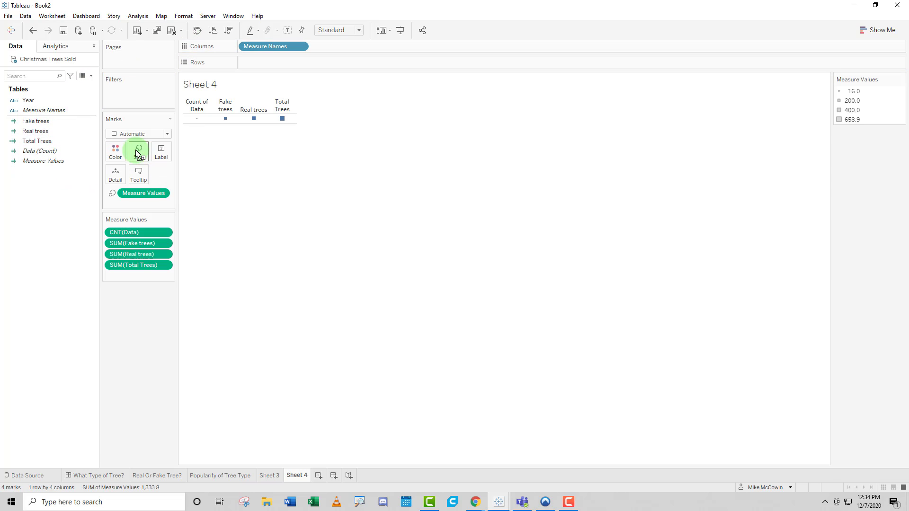
Add a copy of Measure Names as a filter that keeps only Fake trees and Real trees
left_click(196, 119)
mouse_move(197, 118)
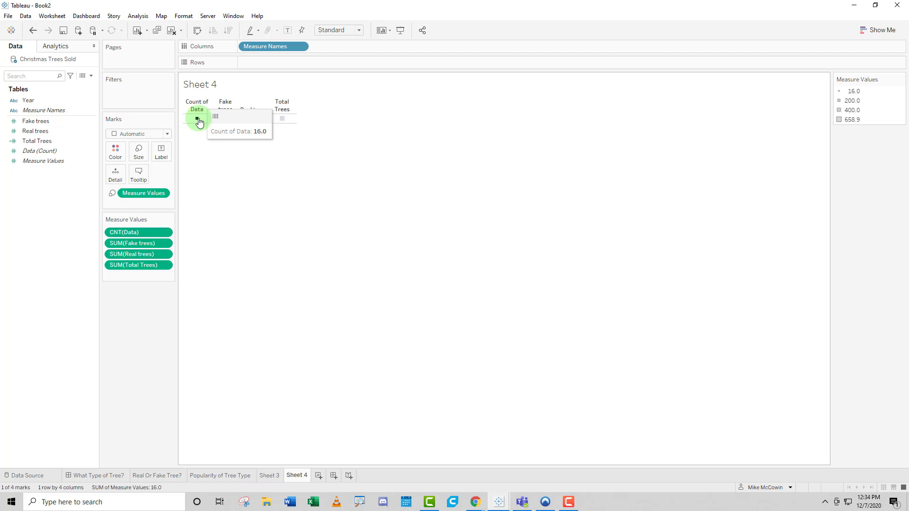
left_click_drag(264, 46, 142, 94)
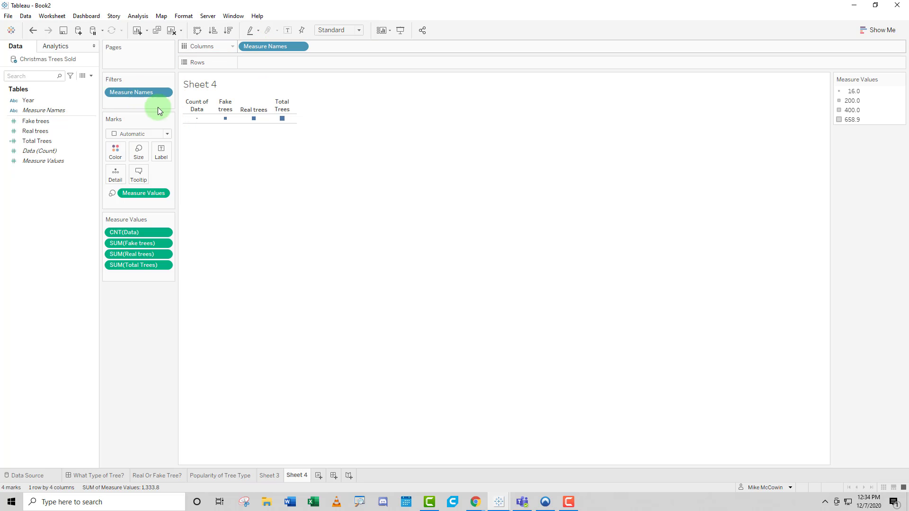
right_click(147, 93)
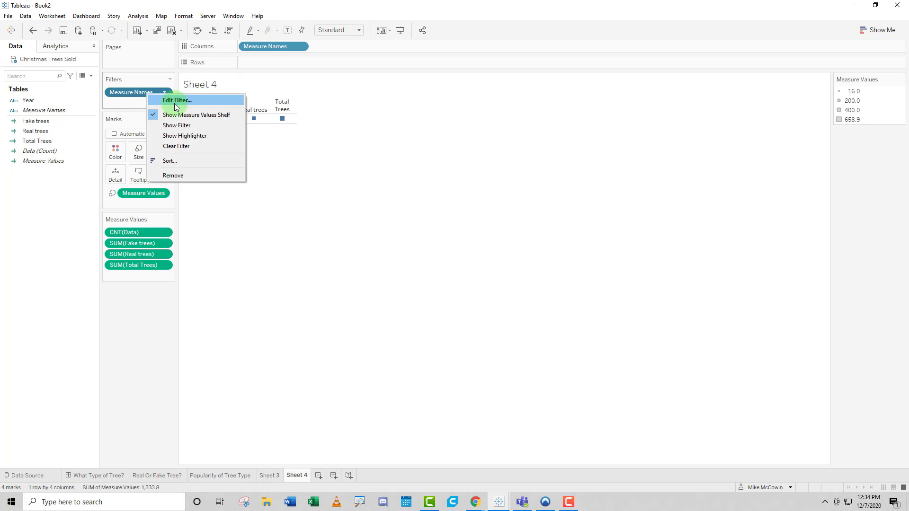
left_click(178, 100)
left_click(365, 202)
left_click(365, 176)
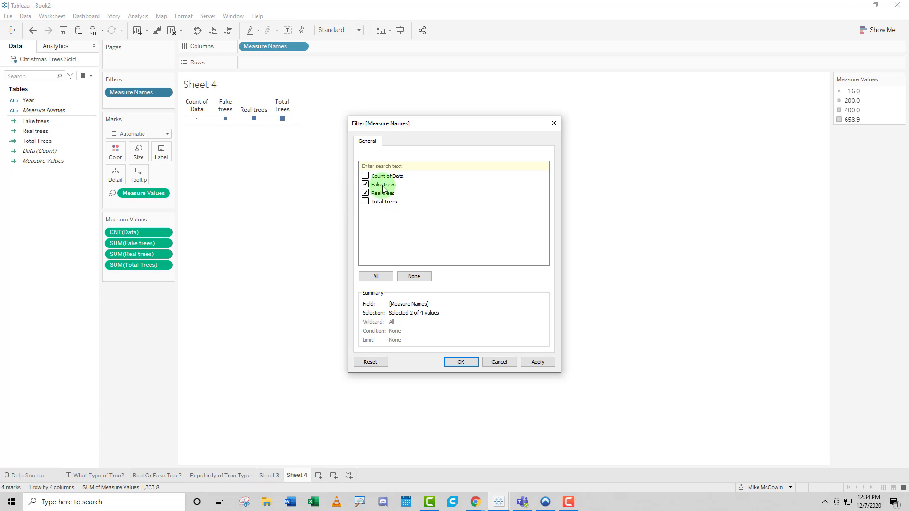
left_click(460, 361)
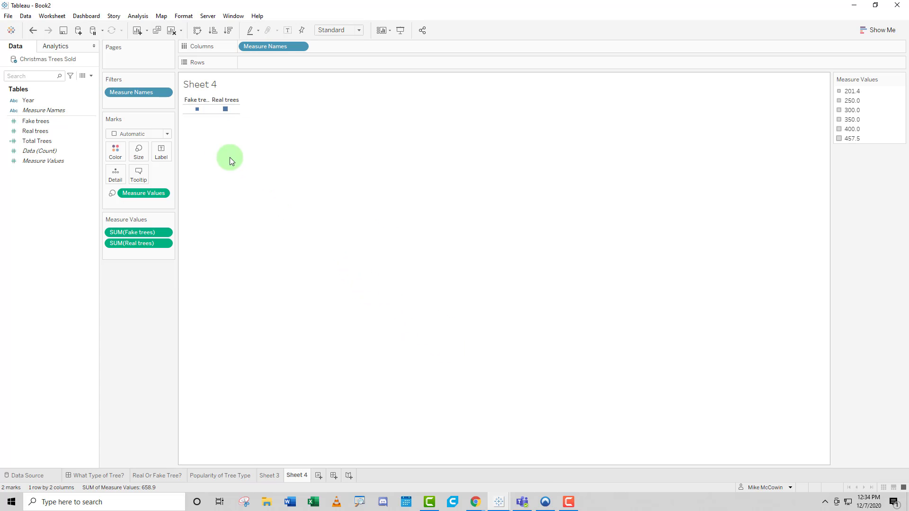
Change the mark type to Shape and assign the black Christmas tree from the Holiday shape palette
left_click(158, 133)
left_click(127, 209)
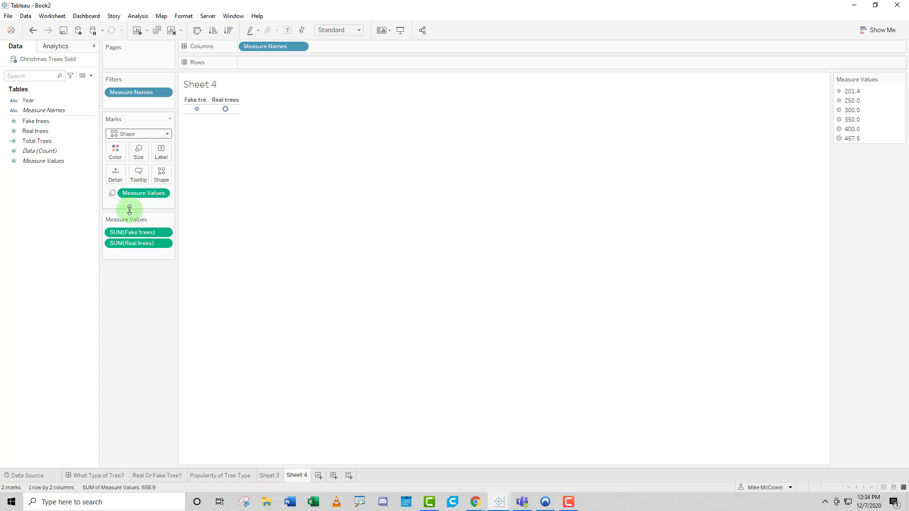
left_click(166, 174)
left_click(192, 241)
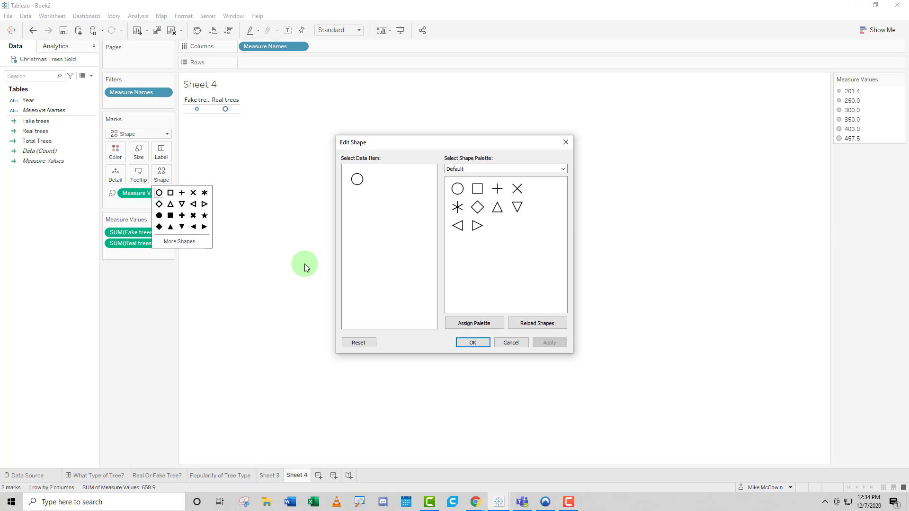
left_click(486, 171)
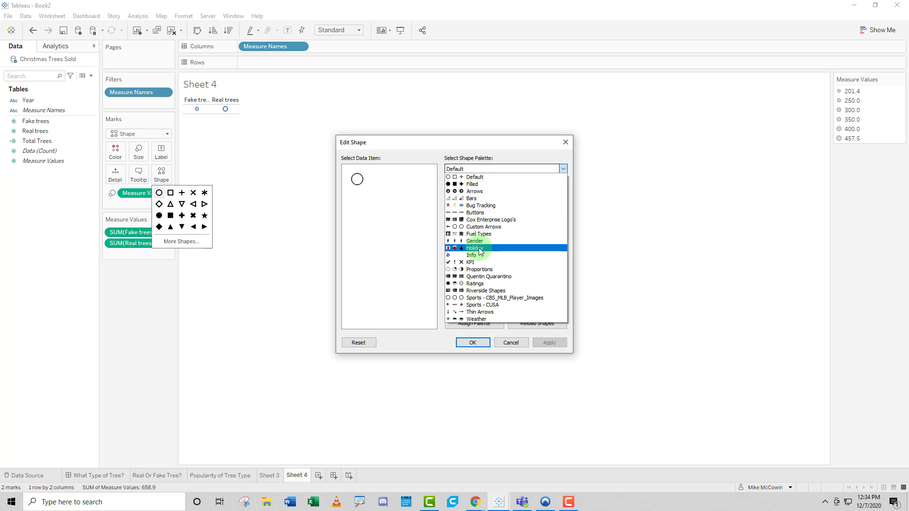
left_click(474, 248)
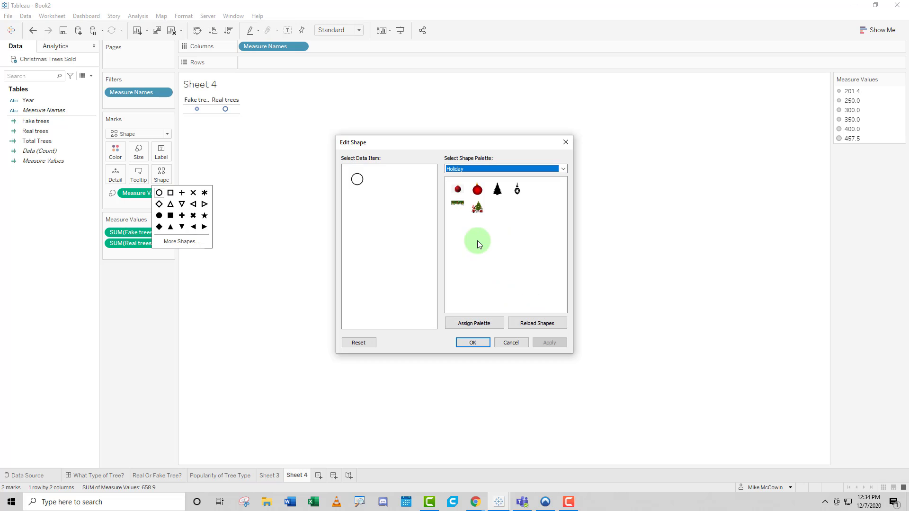
left_click(497, 190)
left_click(549, 343)
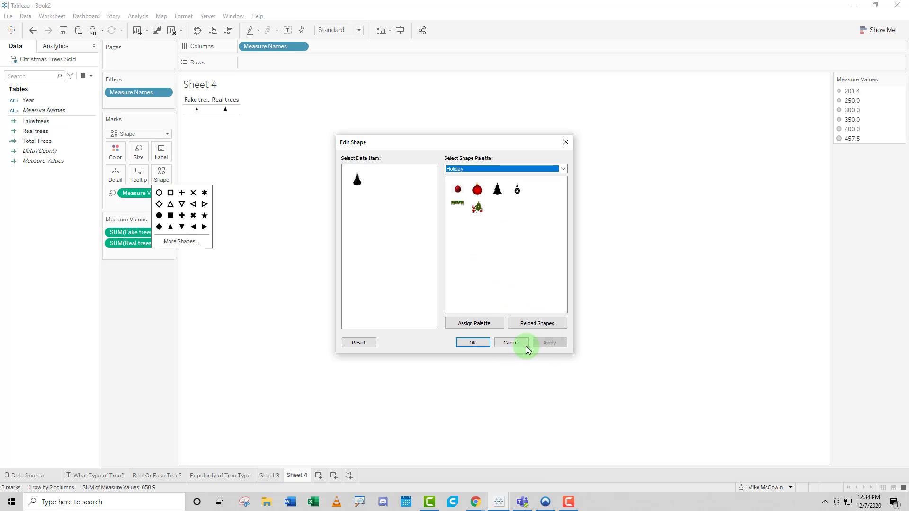
left_click(470, 341)
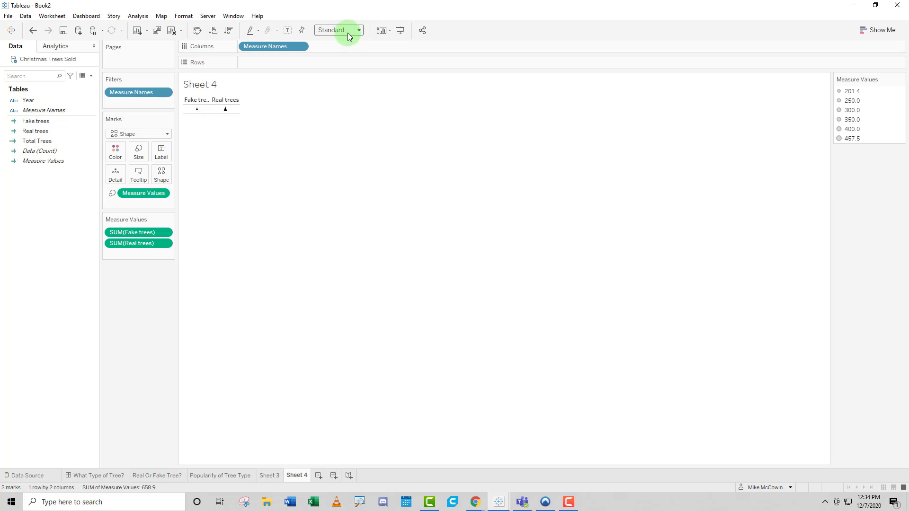
Fit the sheet to Entire View and color the trees by a copy of Measure Names
left_click(342, 63)
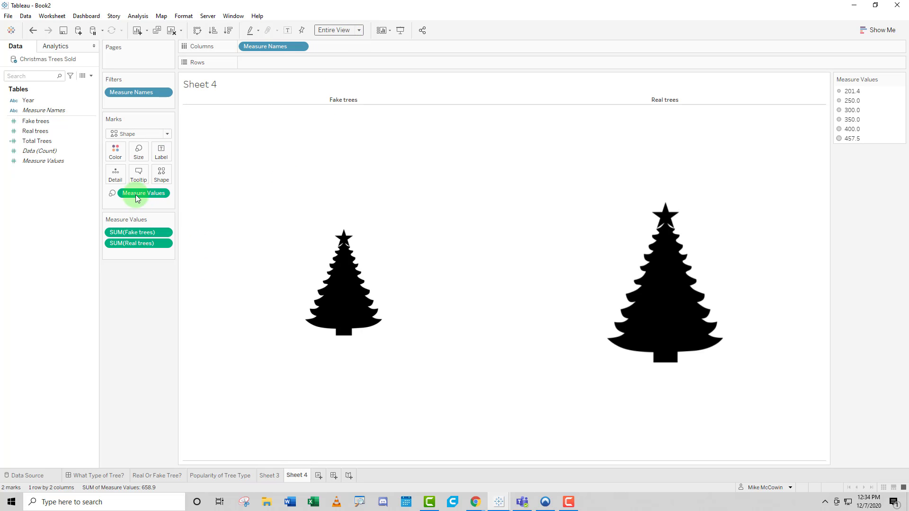
left_click_drag(277, 46, 116, 150)
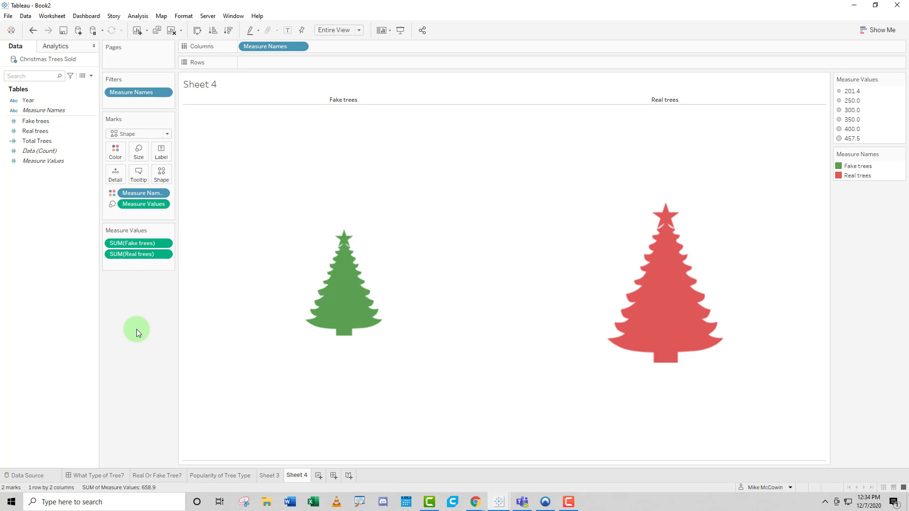
Create a new dashboard and add an image object showing the Pngtree christmas pine branch picture
left_click(333, 475)
left_click_drag(28, 415, 326, 128)
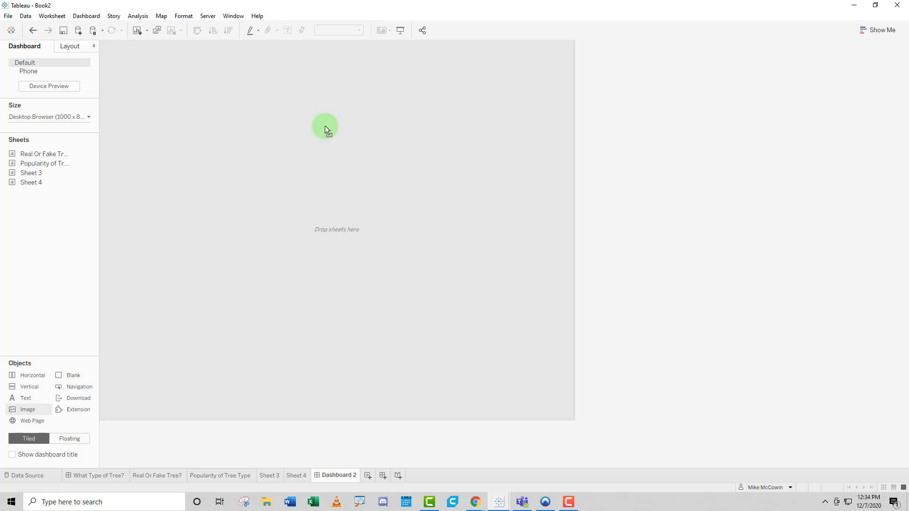
left_click_drag(342, 85, 343, 85)
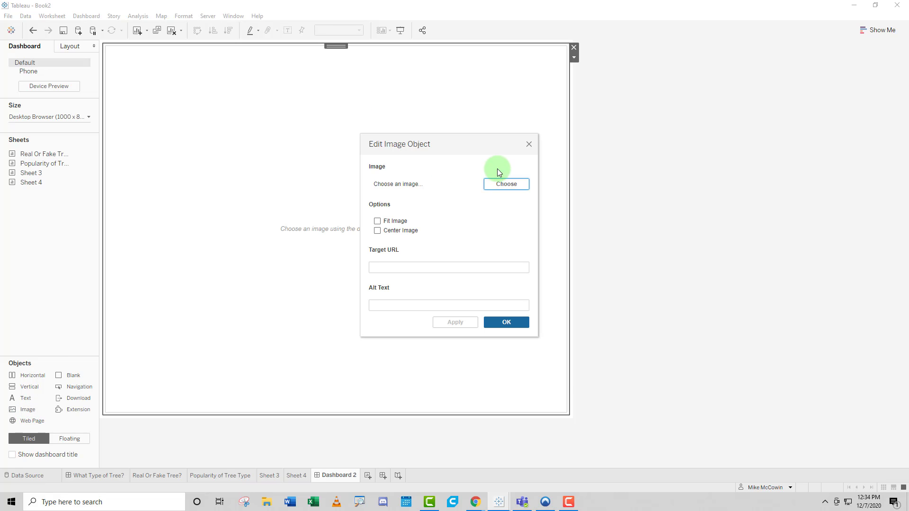
left_click(506, 184)
double_click(582, 208)
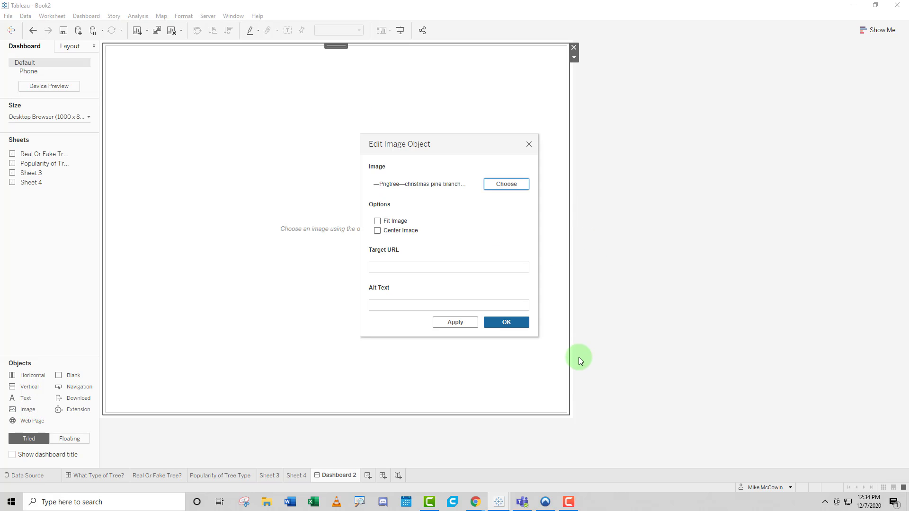
left_click(455, 322)
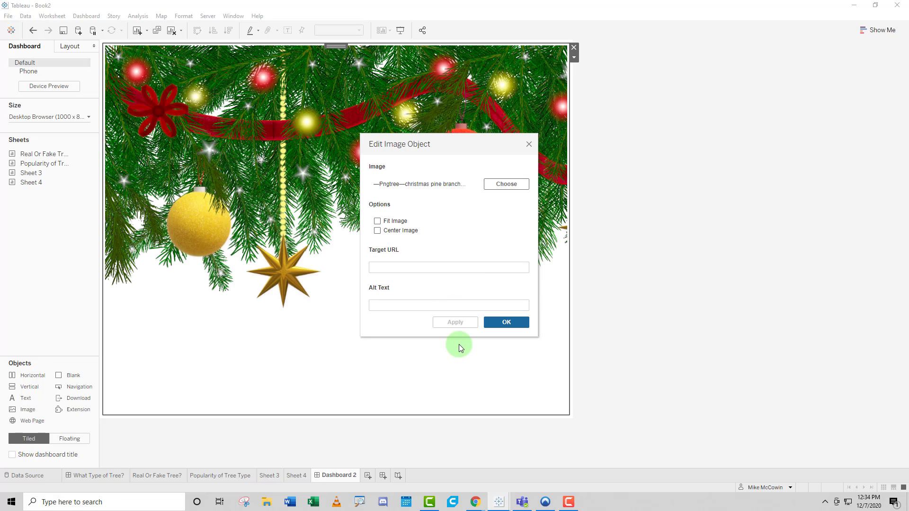
left_click(522, 328)
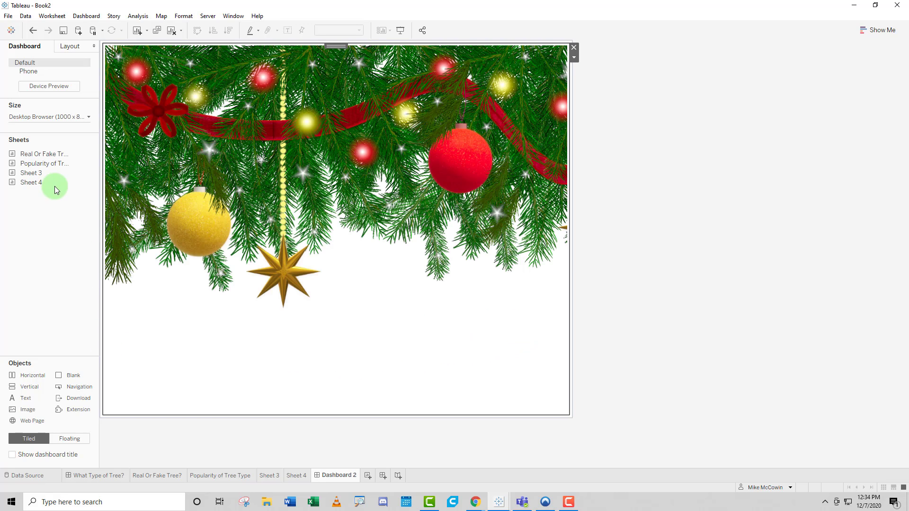
Add Sheet 3 to the dashboard below the pine branch image
left_click_drag(33, 174, 445, 371)
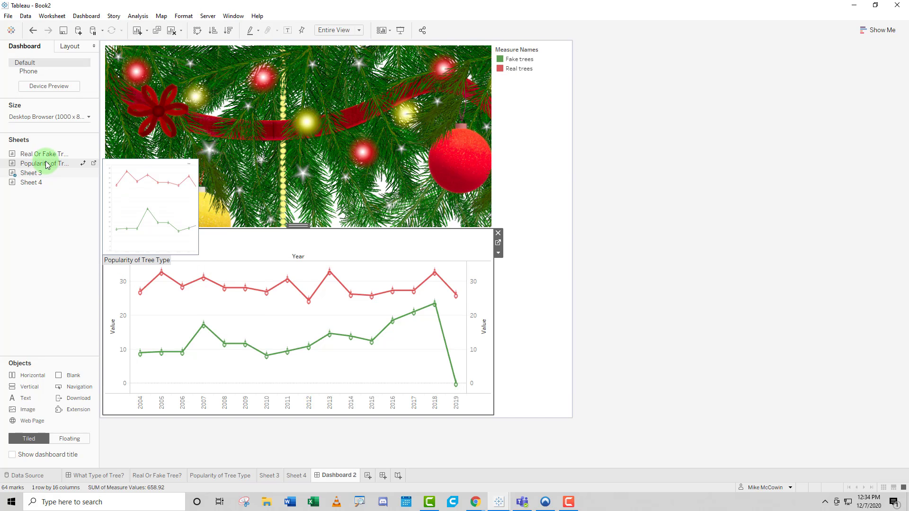
Place Sheet 4 between the pine branch image and Sheet 3, and add a blank object to the right of Sheet 4
left_click_drag(30, 182, 255, 204)
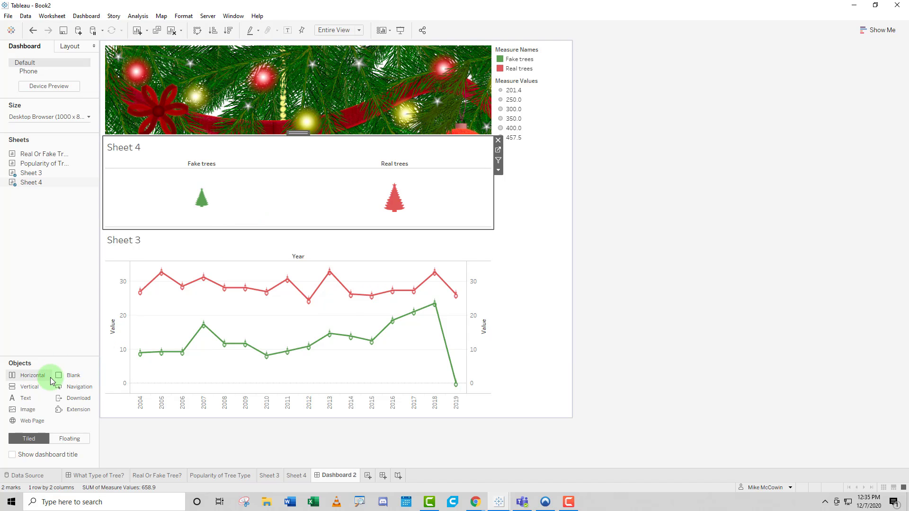
mouse_move(52, 381)
left_mouse_down()
mouse_move(57, 398)
mouse_move(415, 198)
left_mouse_up()
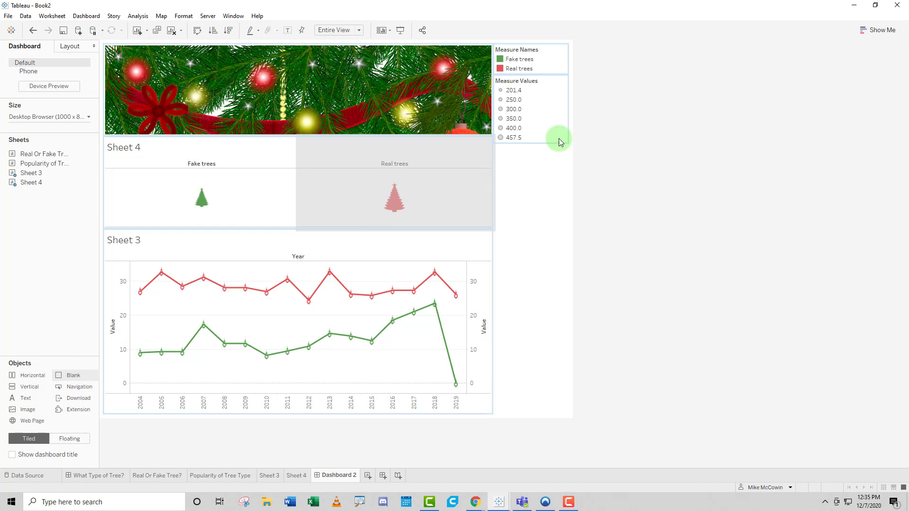
Remove the Measure Values and Measure Names legends from the dashboard and make the Sheet 4 row taller
left_click_drag(558, 138, 555, 118)
left_click(553, 108)
left_click(574, 76)
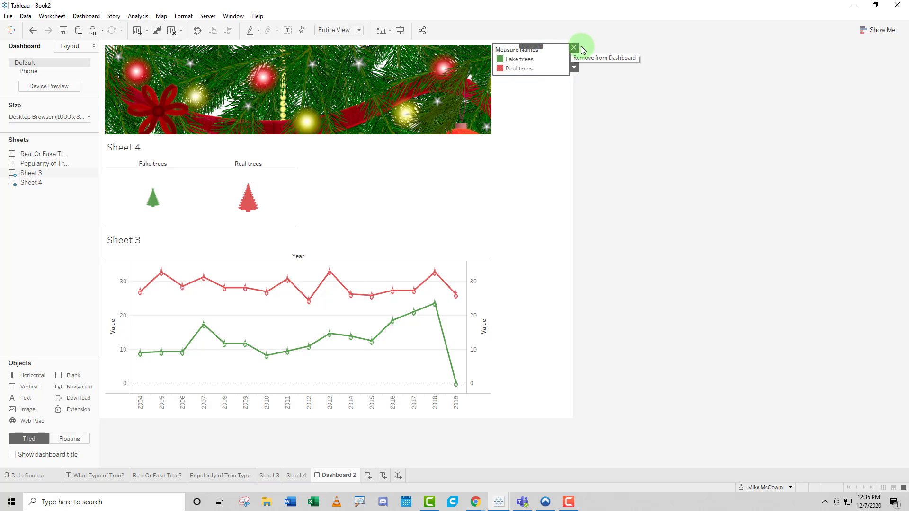
left_click(574, 48)
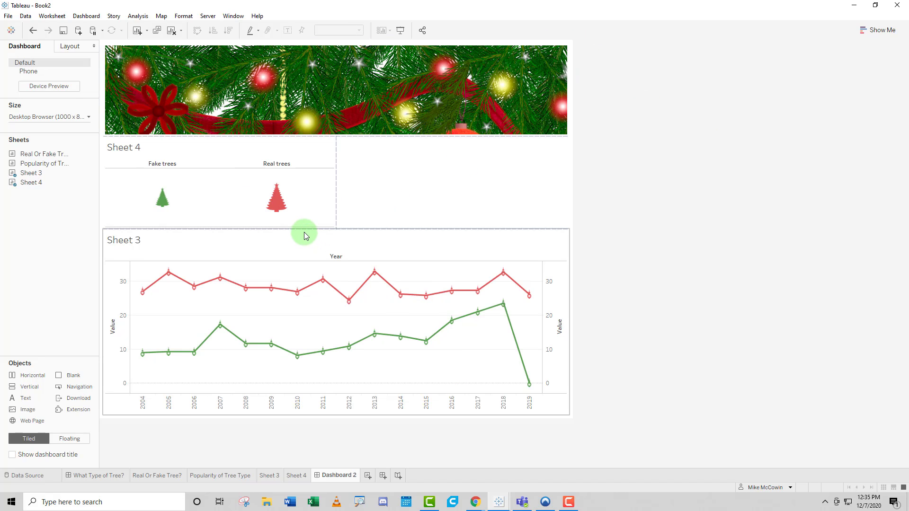
left_click_drag(304, 232, 302, 265)
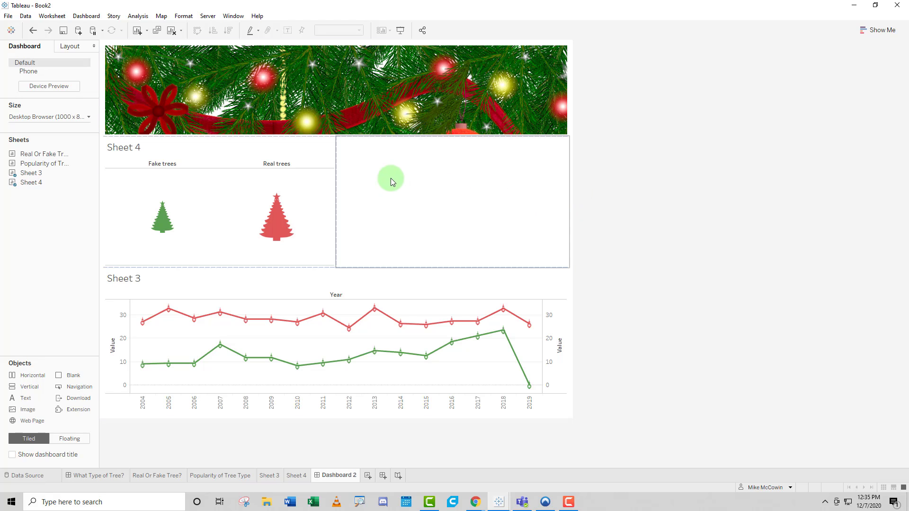
Start a dashboard filter action with only Sheet 3 as the source and only Sheet 4 as the target
left_click(87, 16)
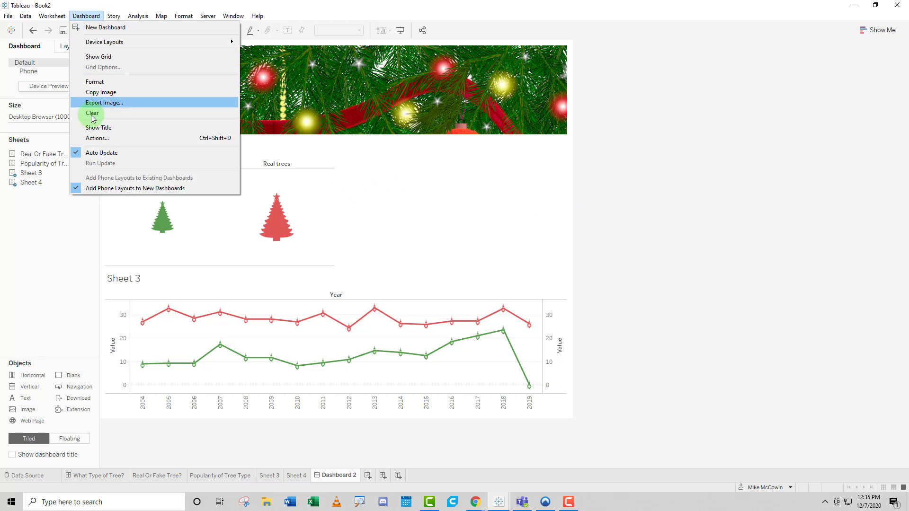
left_click(97, 138)
left_click(348, 292)
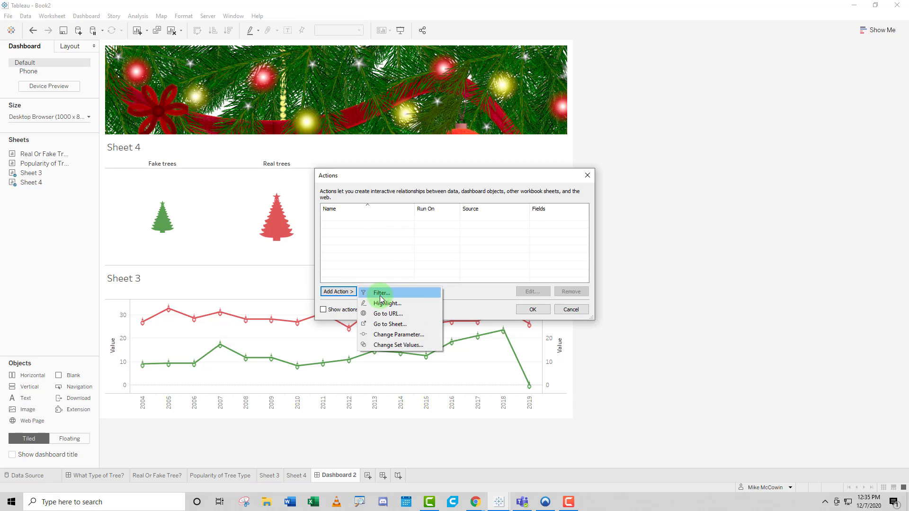
left_click(381, 293)
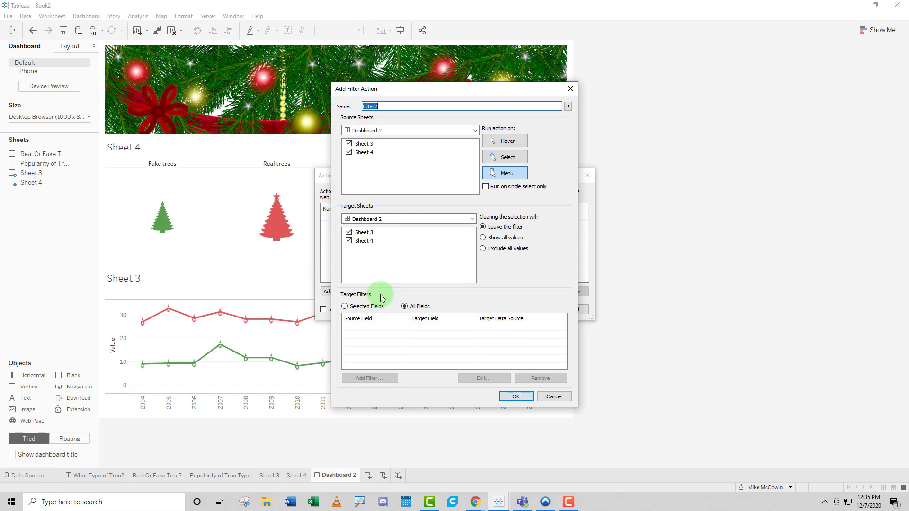
left_click(349, 241)
left_click(349, 152)
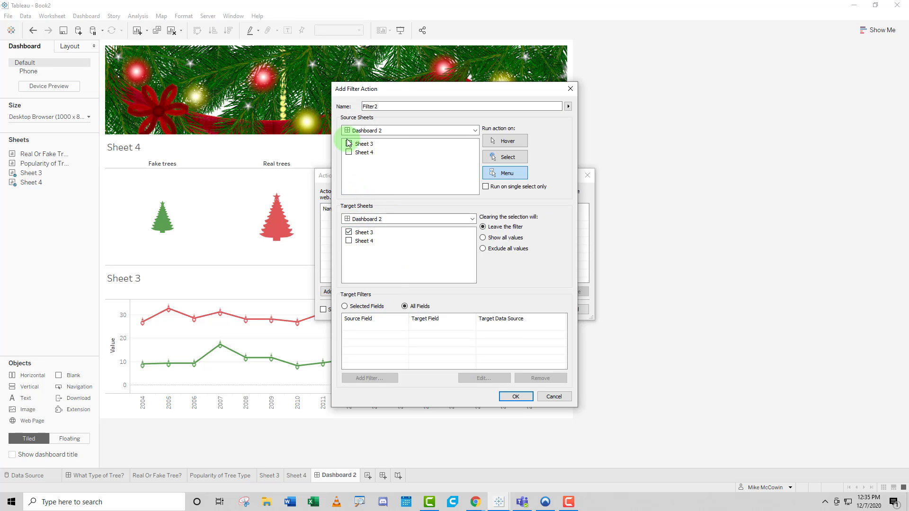
left_click(350, 232)
left_click(360, 241)
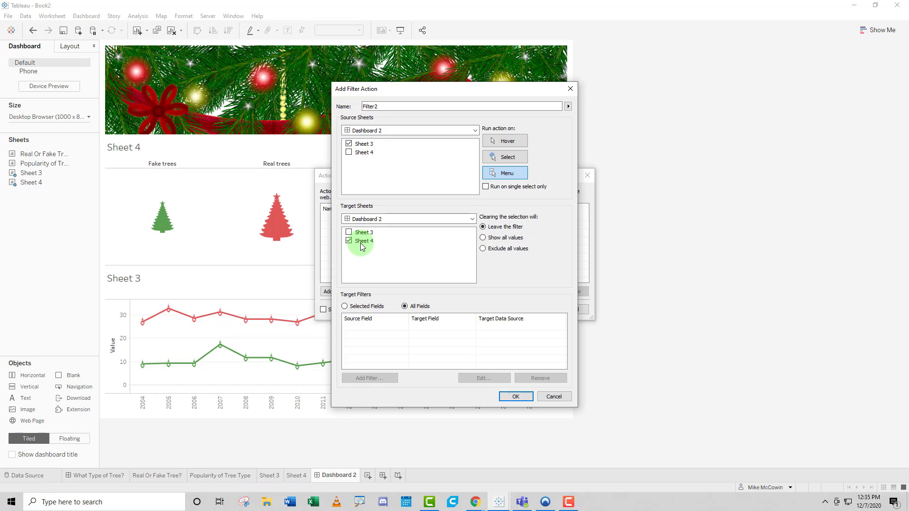
Set the filter action to run on Select and show all values when the selection is cleared, and save it
left_click(505, 156)
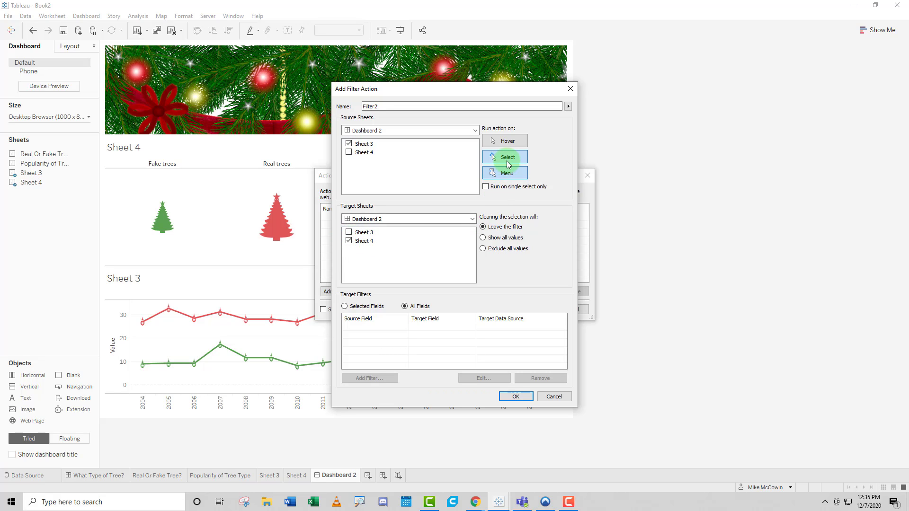
left_click(483, 238)
left_click(519, 399)
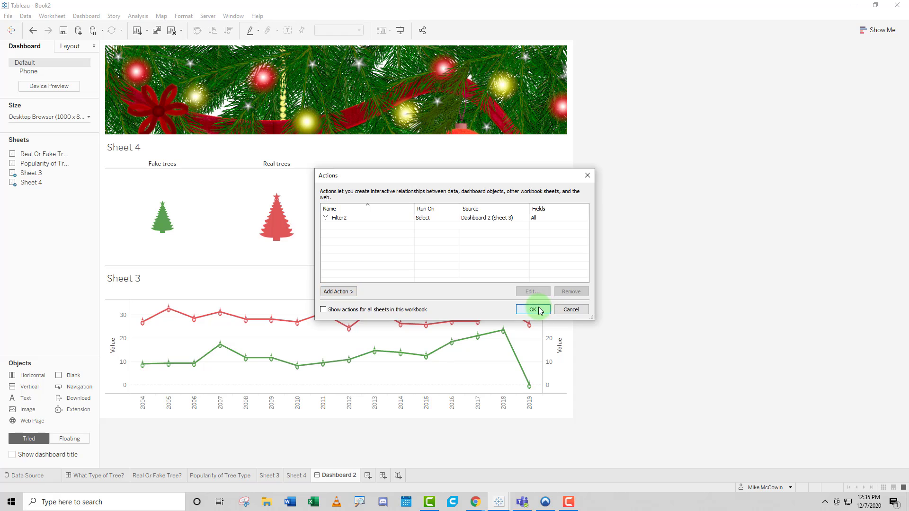
left_click(535, 308)
Test the filter action by selecting the years 2018, 2017, 2016 and 2015 one after another in Sheet 3
left_click(504, 406)
left_click(478, 406)
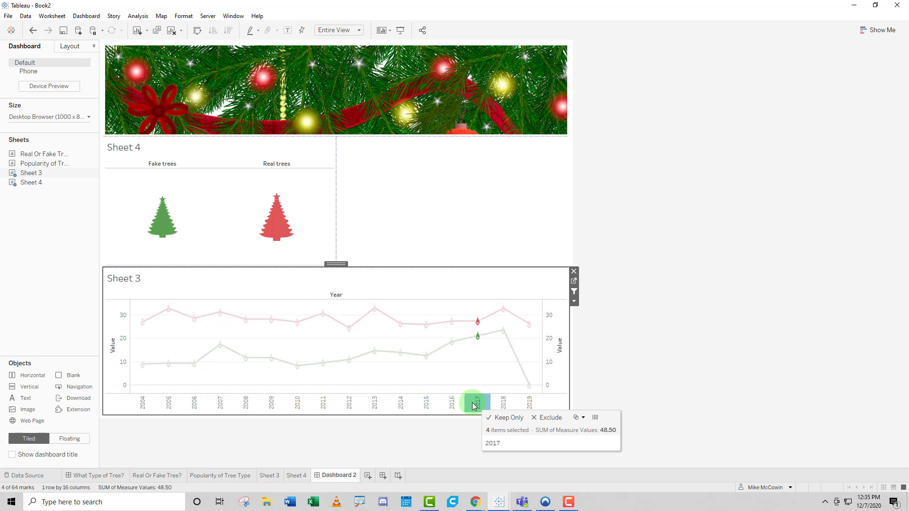
left_click(452, 405)
left_click(429, 405)
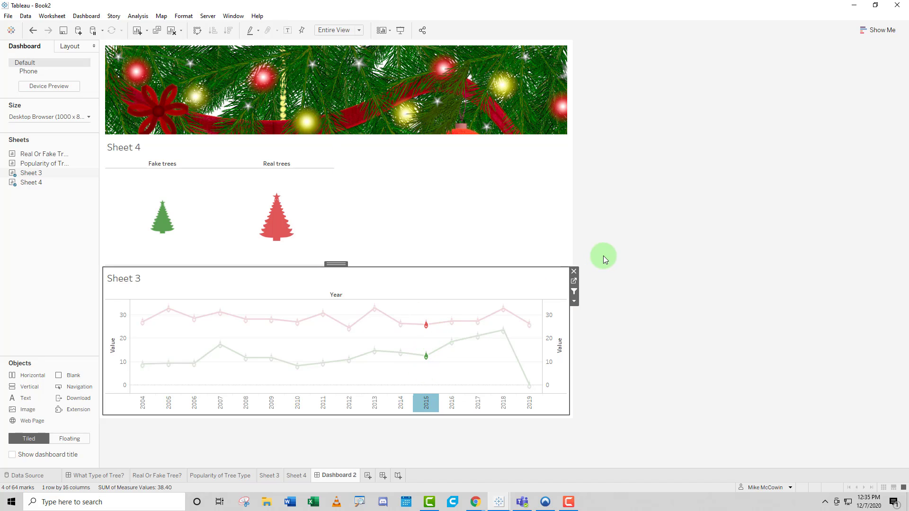
Open the finished What Type of Tree? dashboard to compare it with the new one
left_click(115, 475)
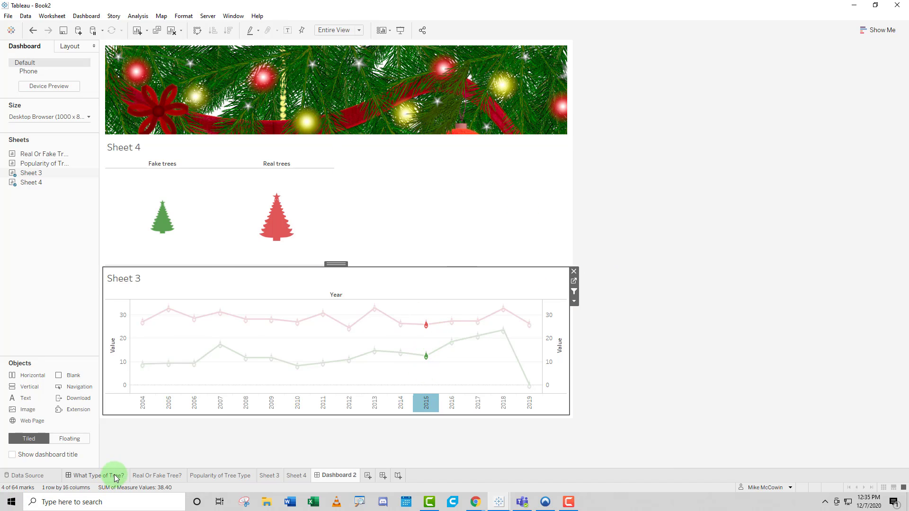
left_click(678, 211)
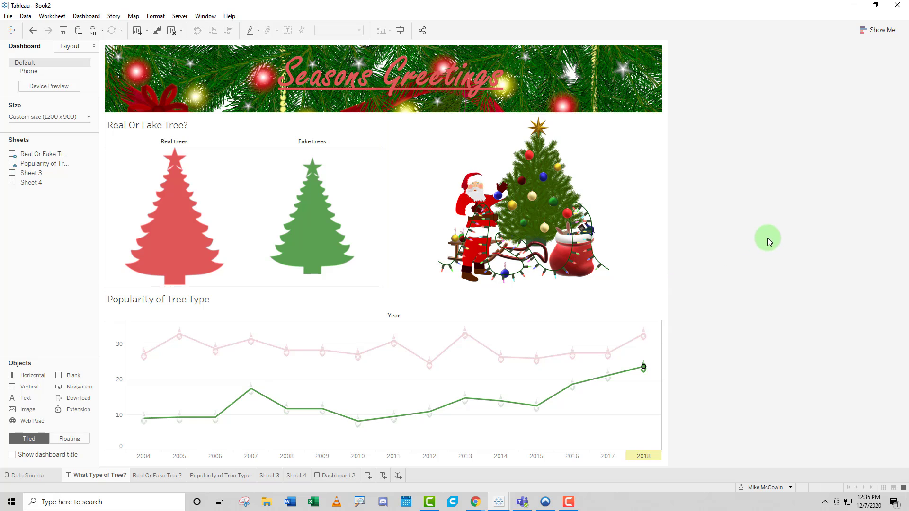